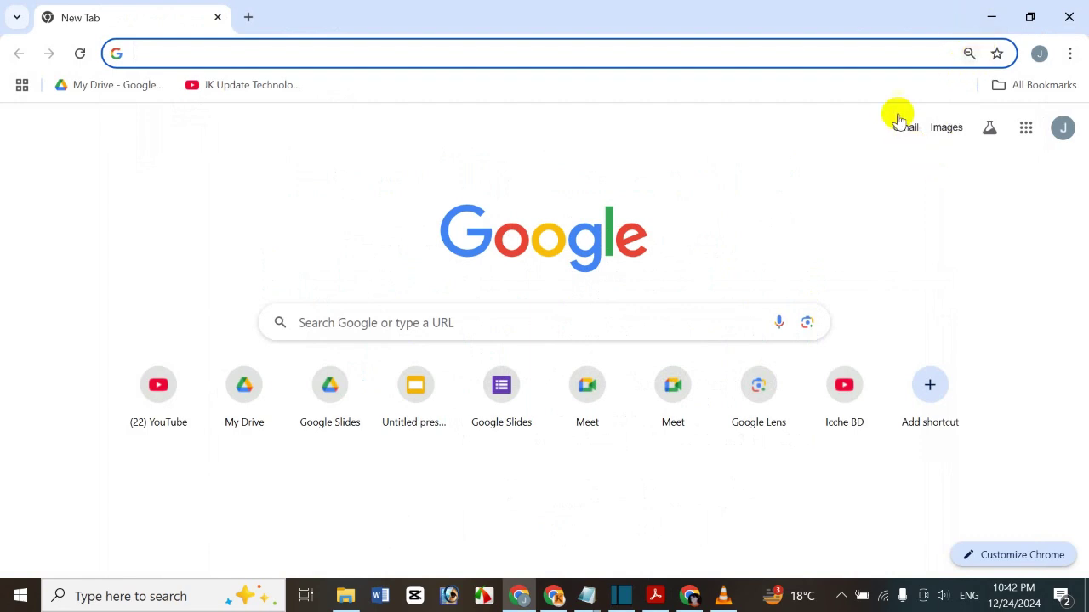
Open the Gmail inbox from the Google start page
click(1025, 124)
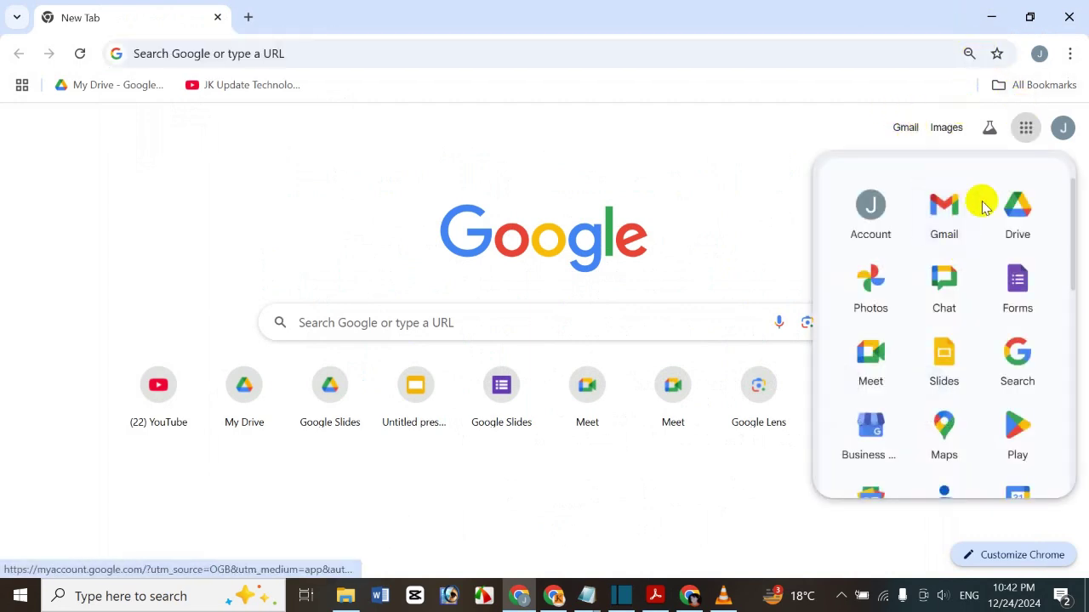
click(971, 219)
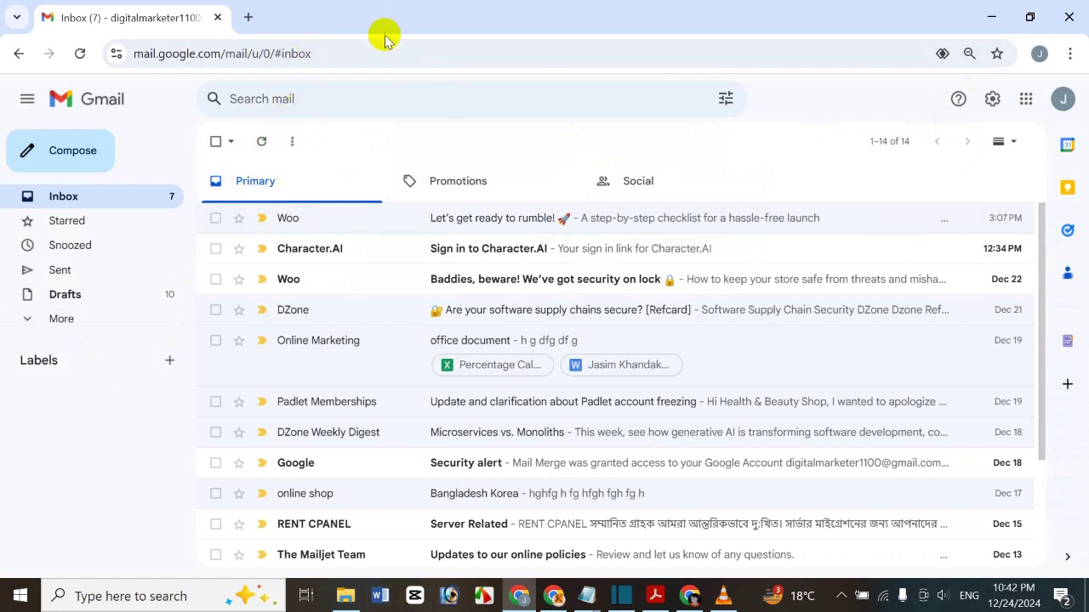
click(414, 96)
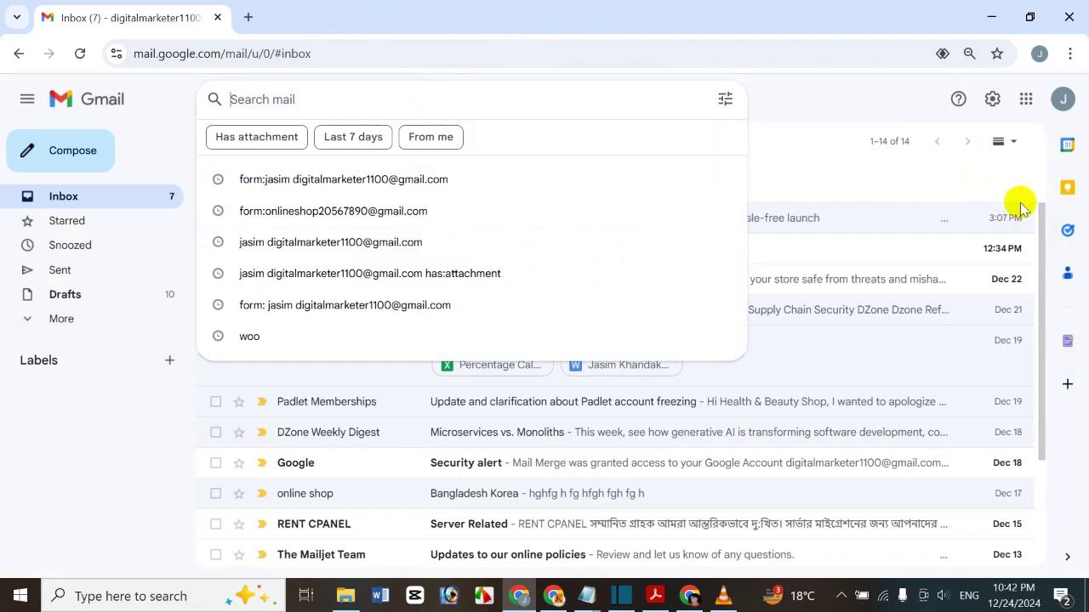
click(92, 442)
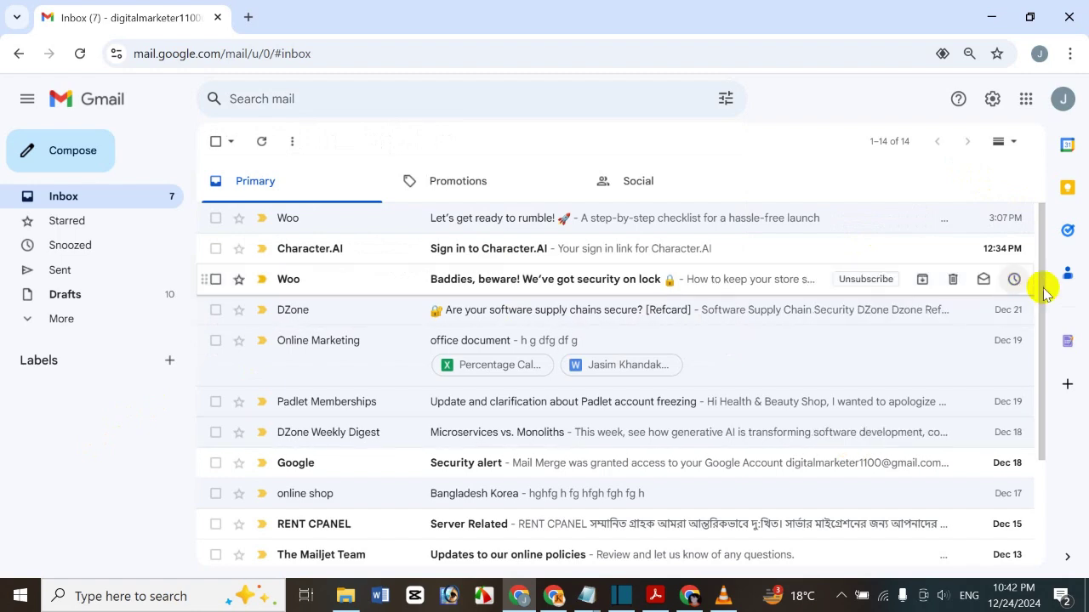
mouse_move(1040, 287)
mouse_down()
mouse_move(1040, 440)
mouse_move(1044, 265)
mouse_up()
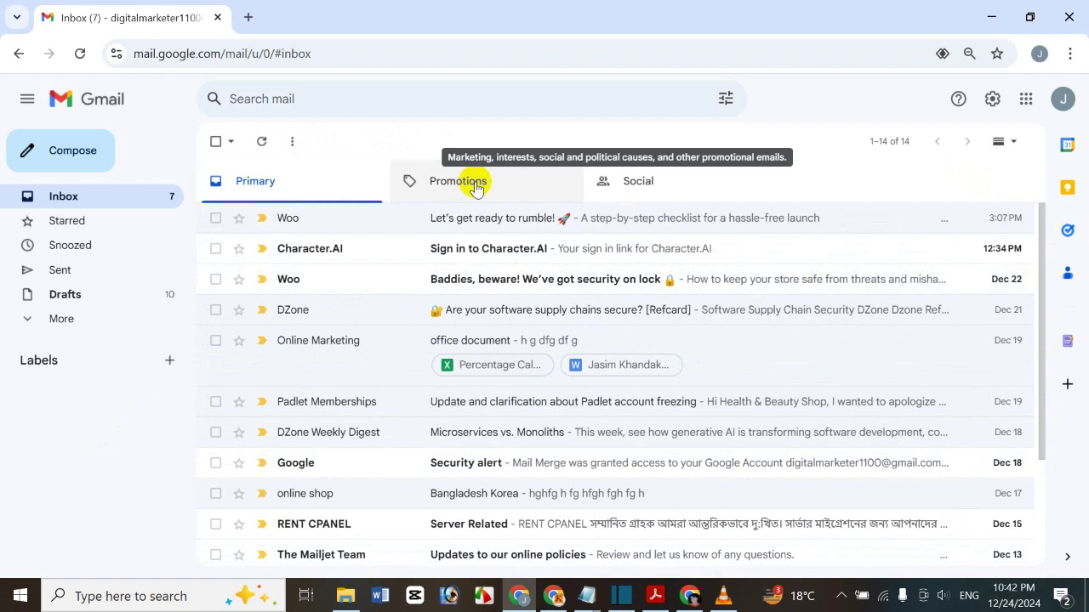
Search the mailbox for "woo" and view the "Order management made simple" message before returning to the results
click(521, 96)
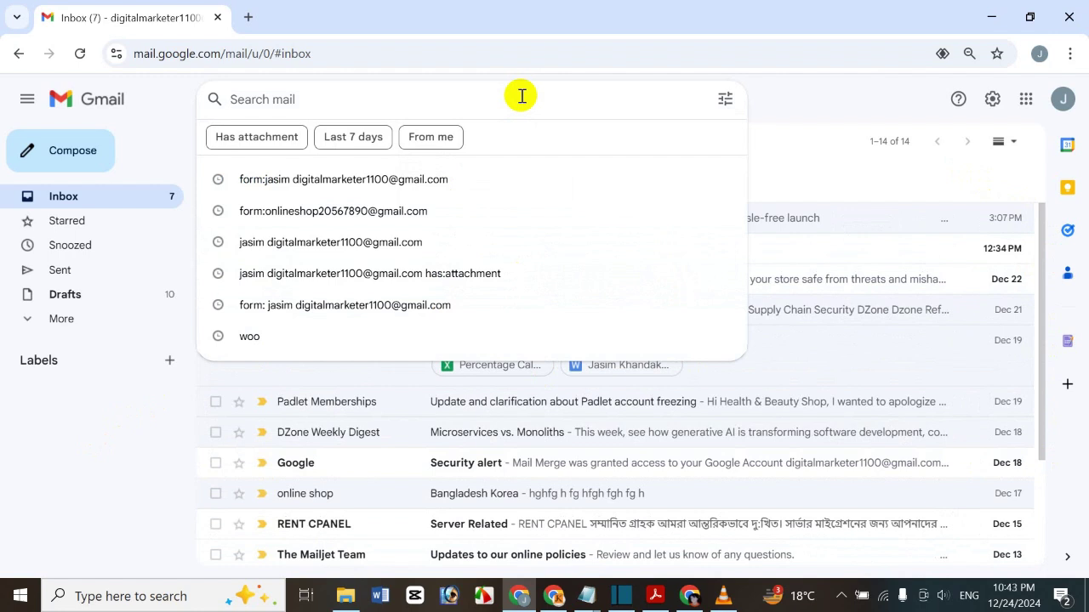
text(oo)
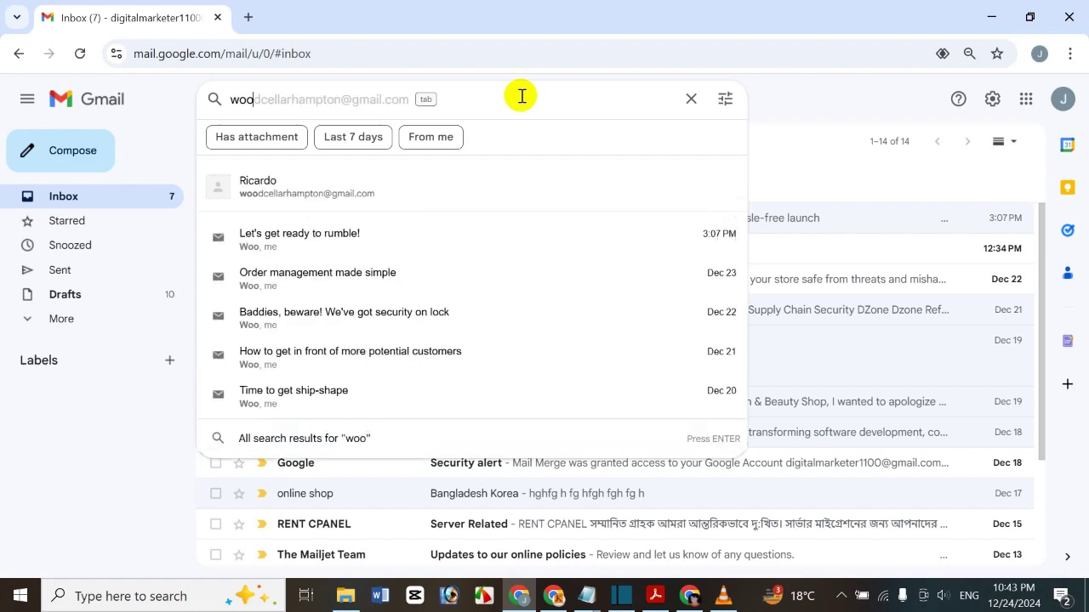
key(Return)
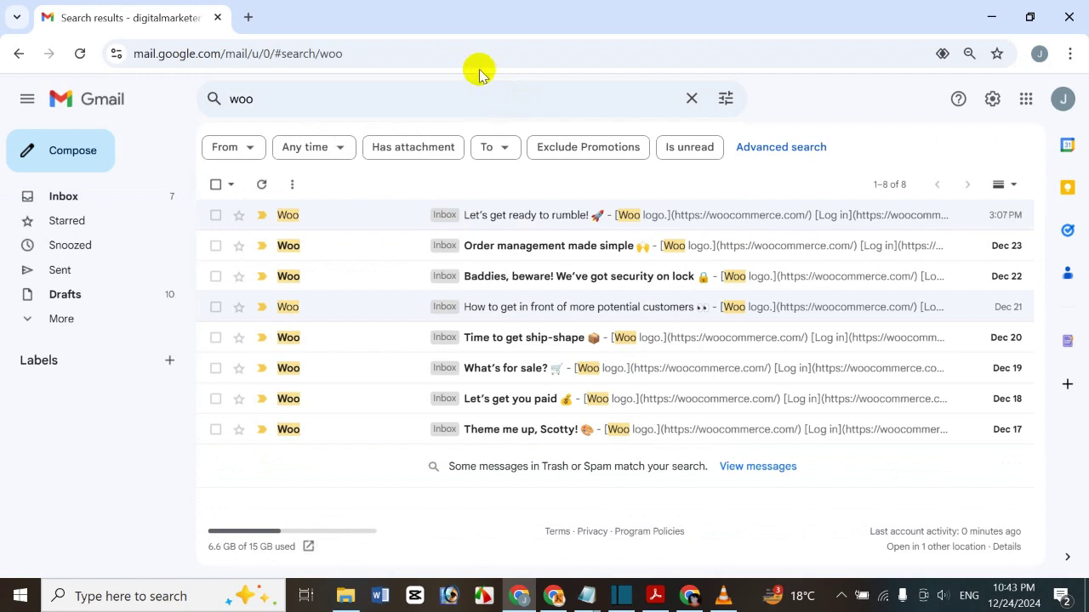
click(318, 250)
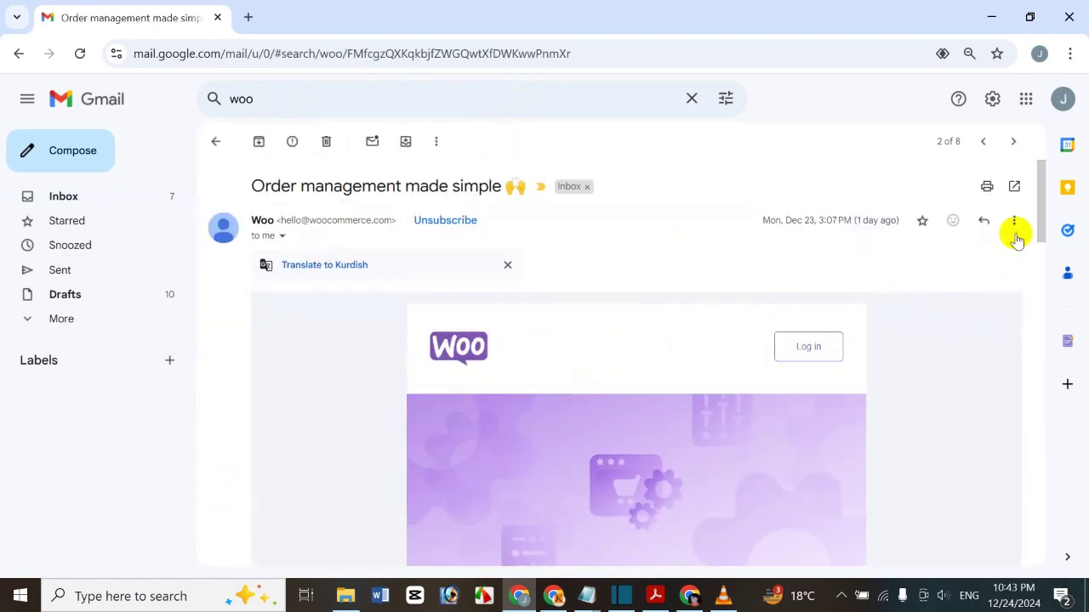
click(215, 142)
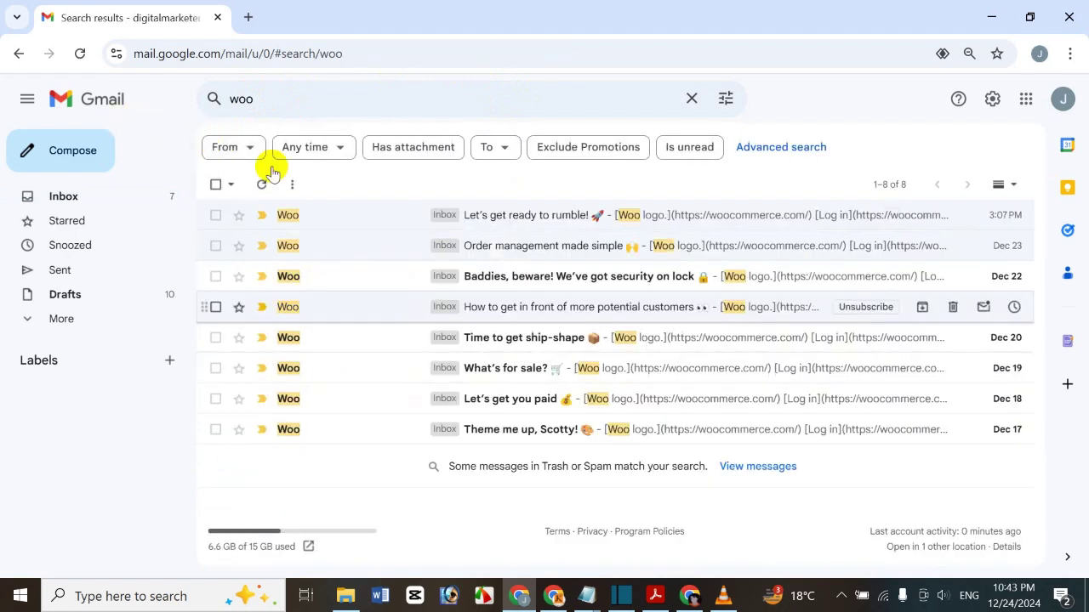
Replace the search with the saved query containing the contact's name and e-mail address, and look through the matching messages
click(282, 105)
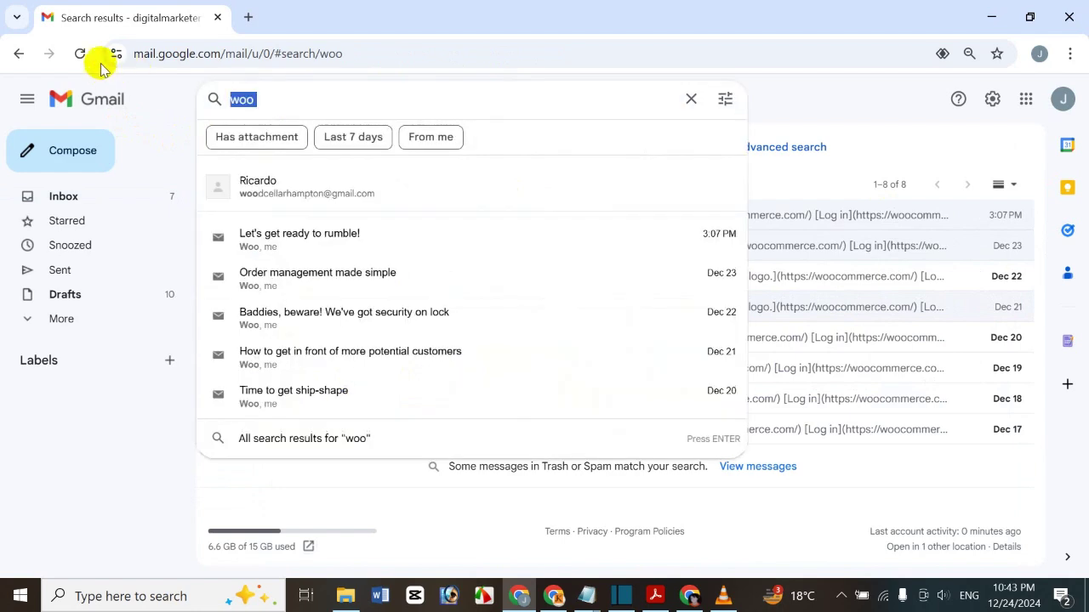
key(BackSpace)
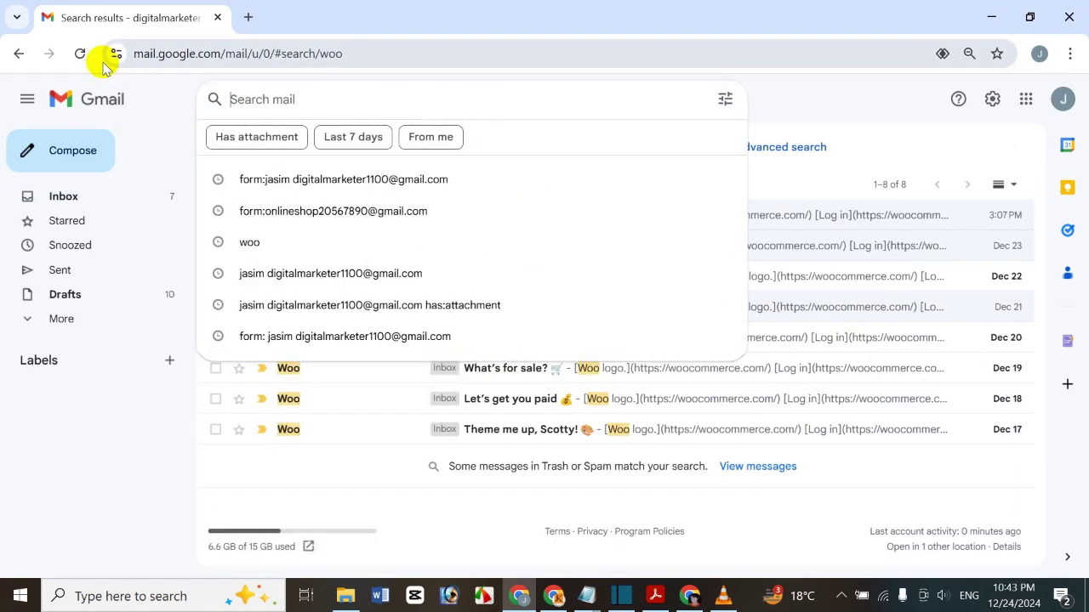
key(Down)
key(Down)
key(Down)
key(Down)
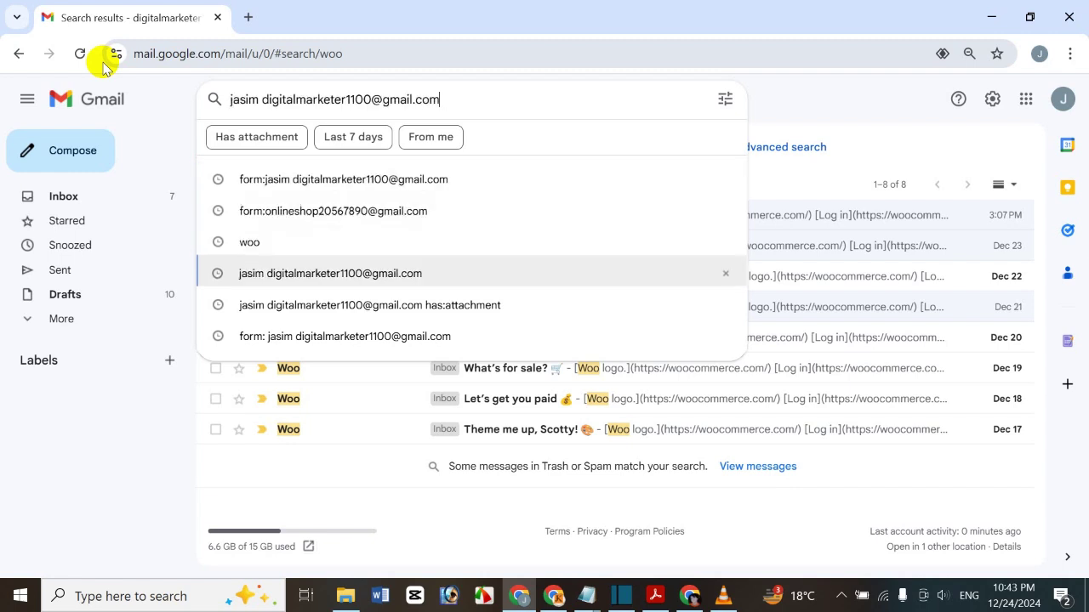
key(Return)
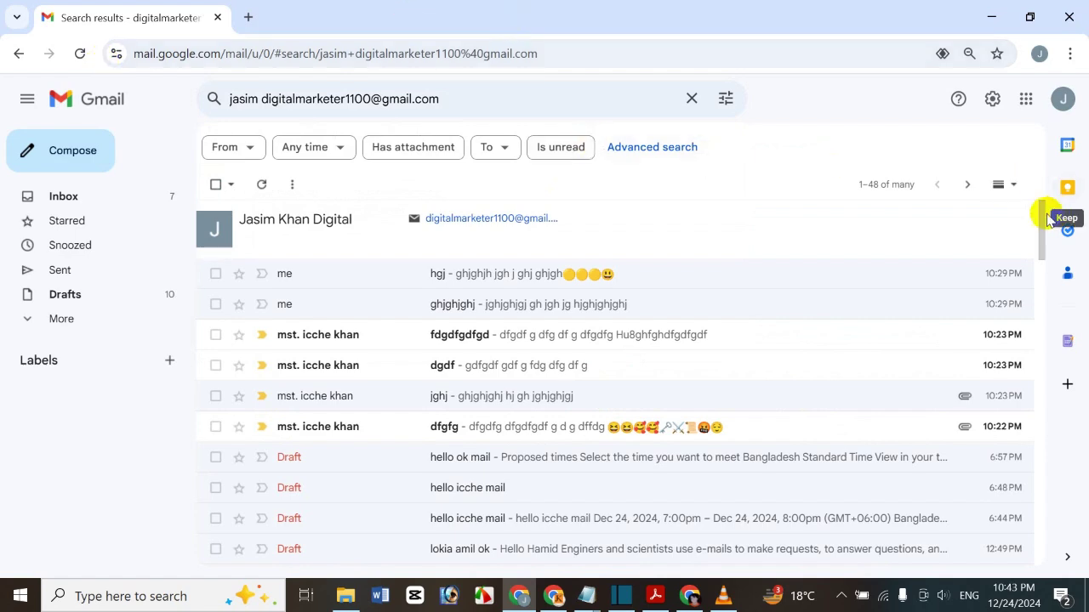
click(1039, 232)
drag(1040, 233, 1064, 171)
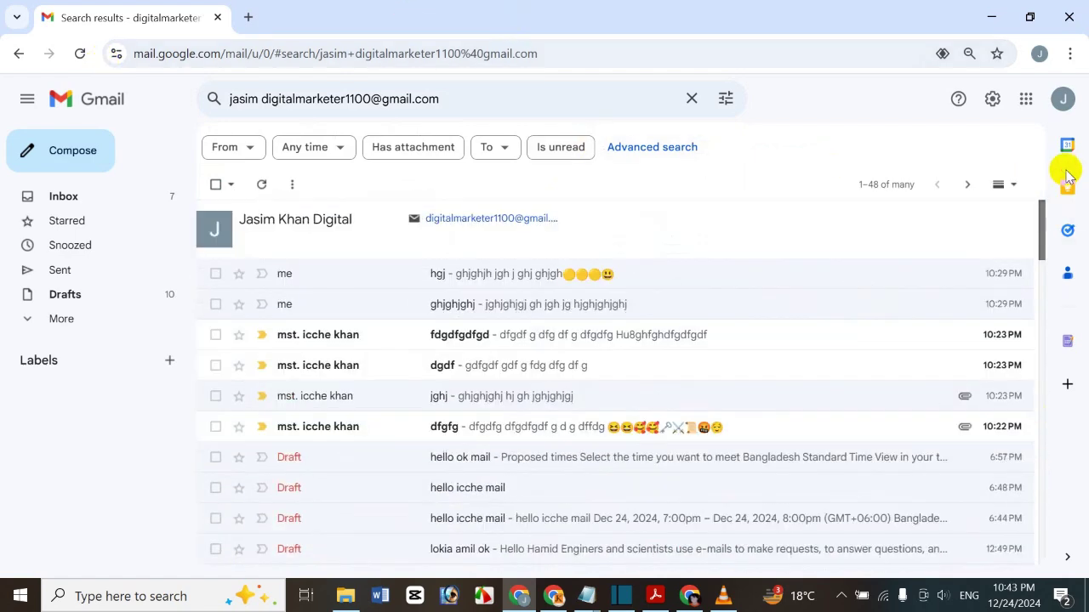
Add "Form:" in front of the contact's name and e-mail address and run the search
click(462, 98)
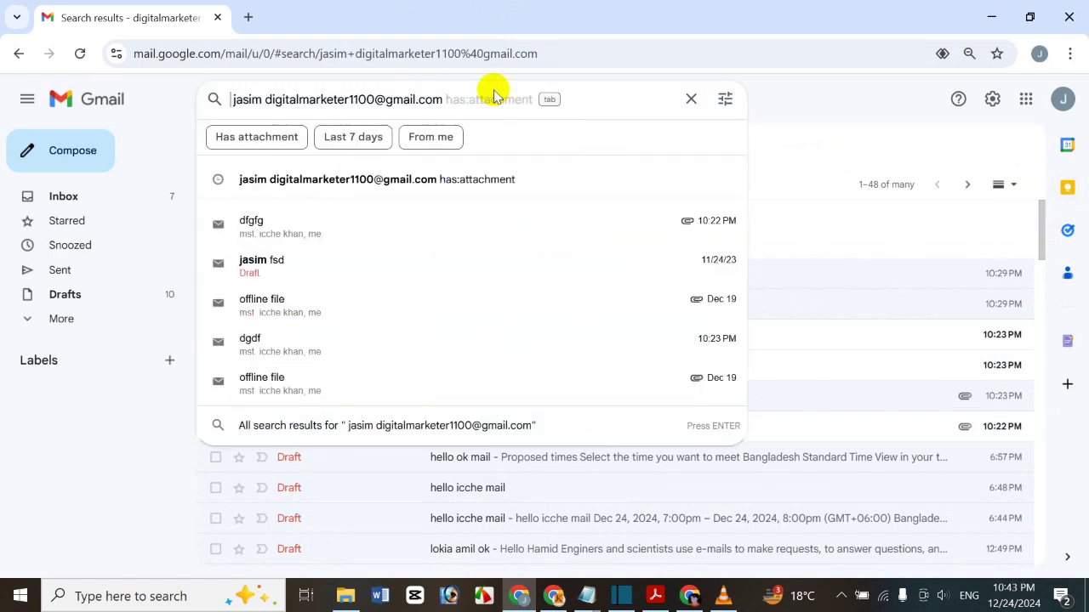
text(Form )
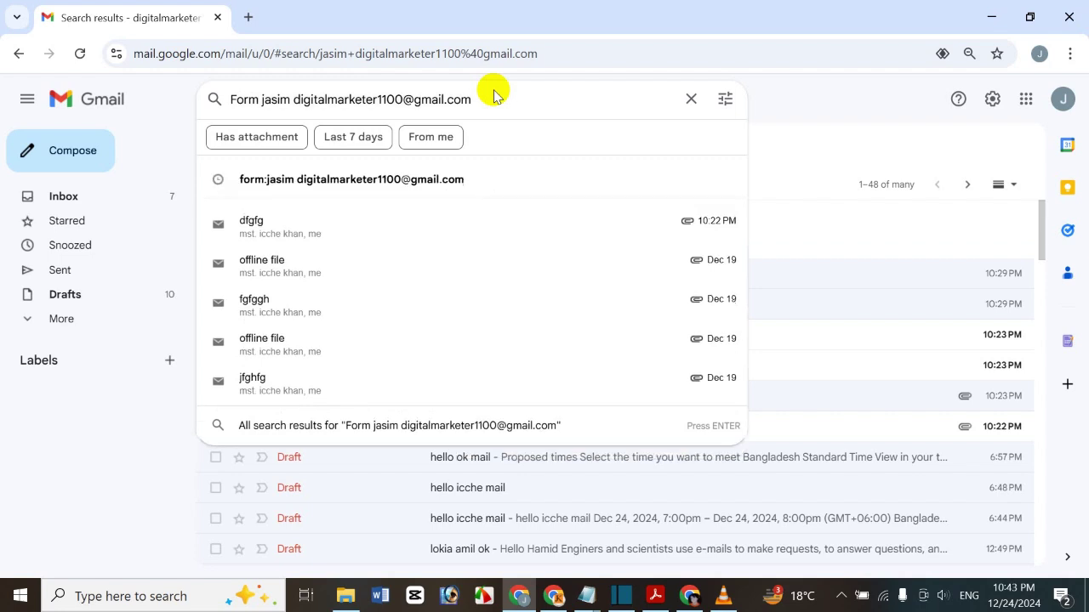
text(:)
key(Return)
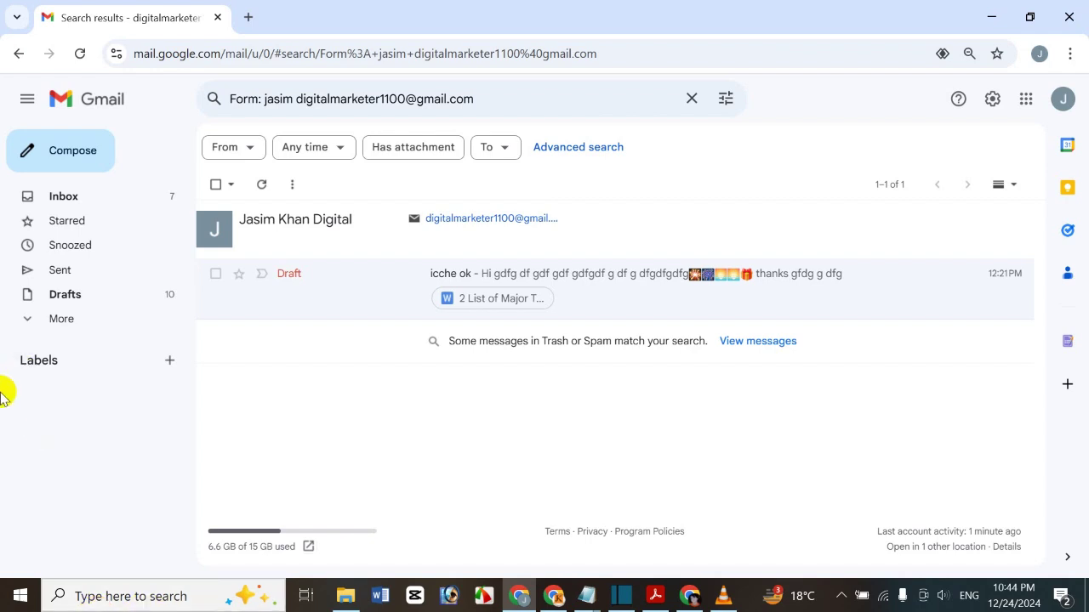
Change the search prefix to "to:", run the search, and view the "fdgdfgdfgd" message before returning to the results
double_click(260, 97)
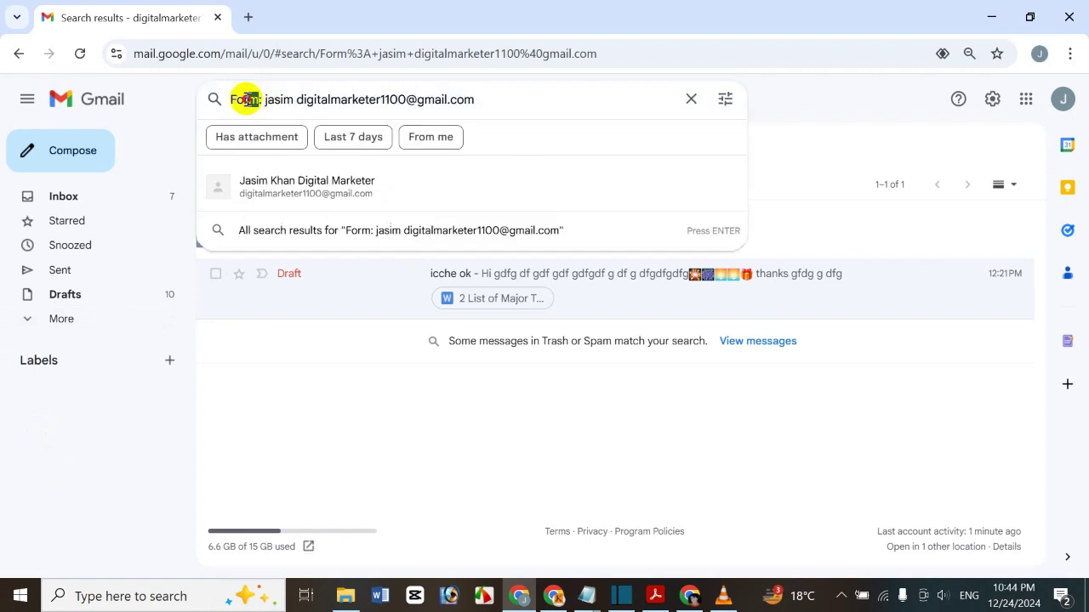
text(to)
key(Return)
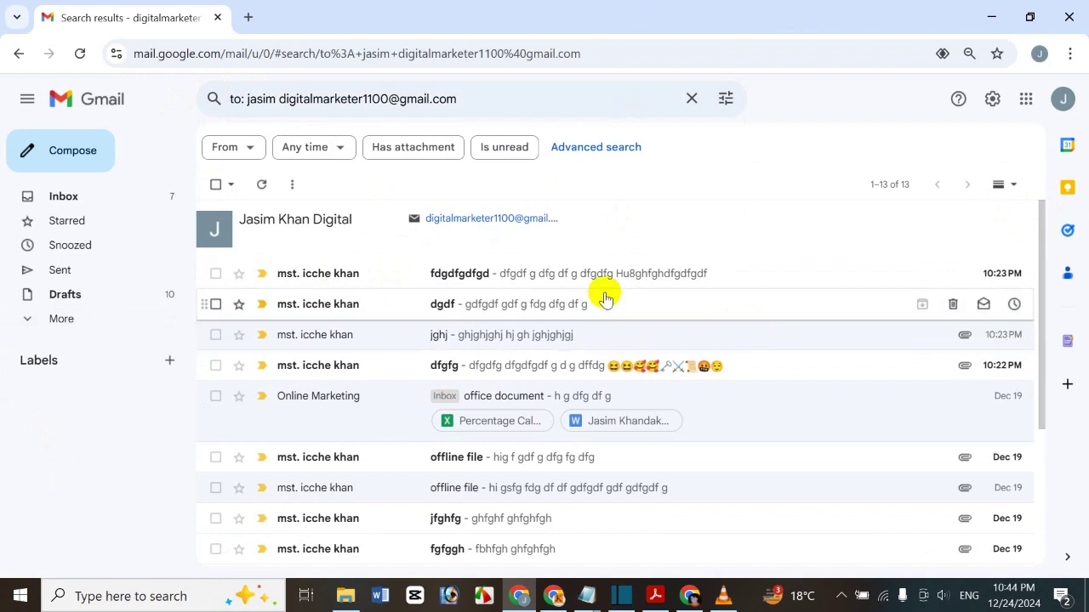
click(600, 278)
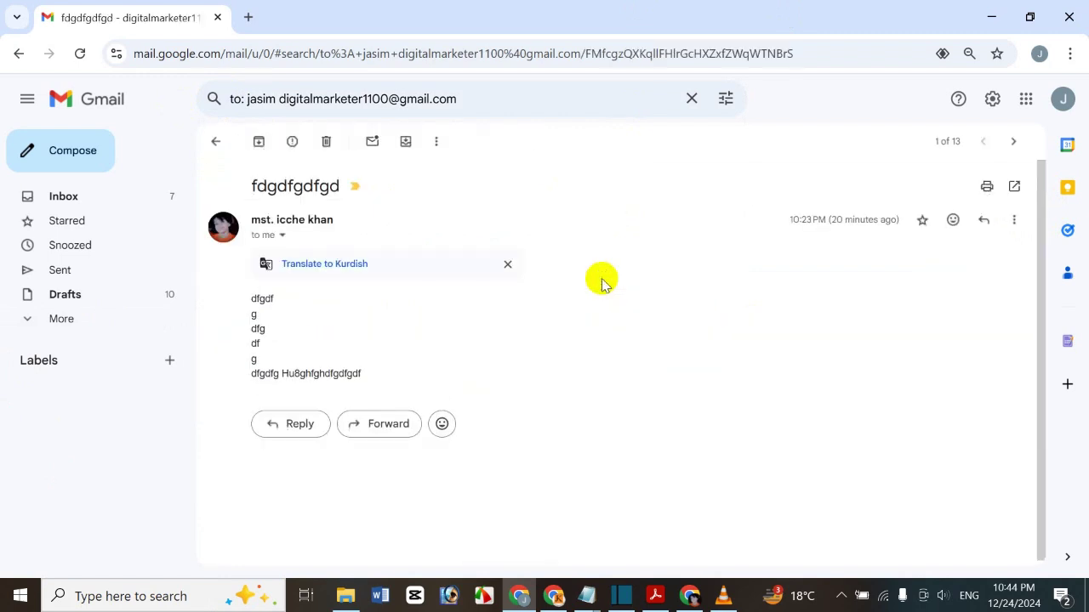
click(212, 143)
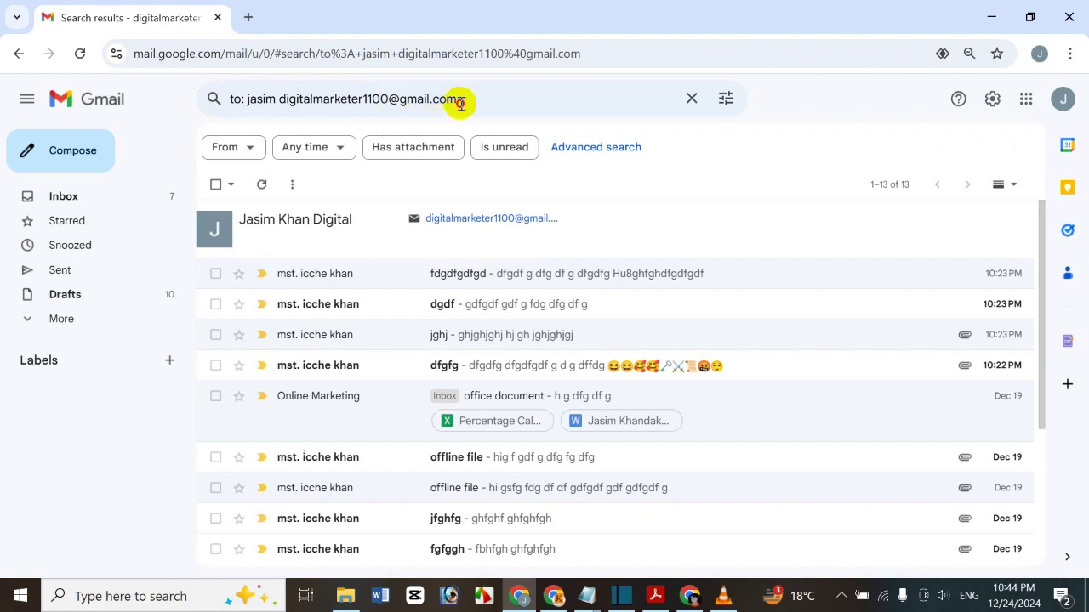
Add "has:attachment" to the search, run it, and view the "dfgfg" message before returning to the results
click(460, 102)
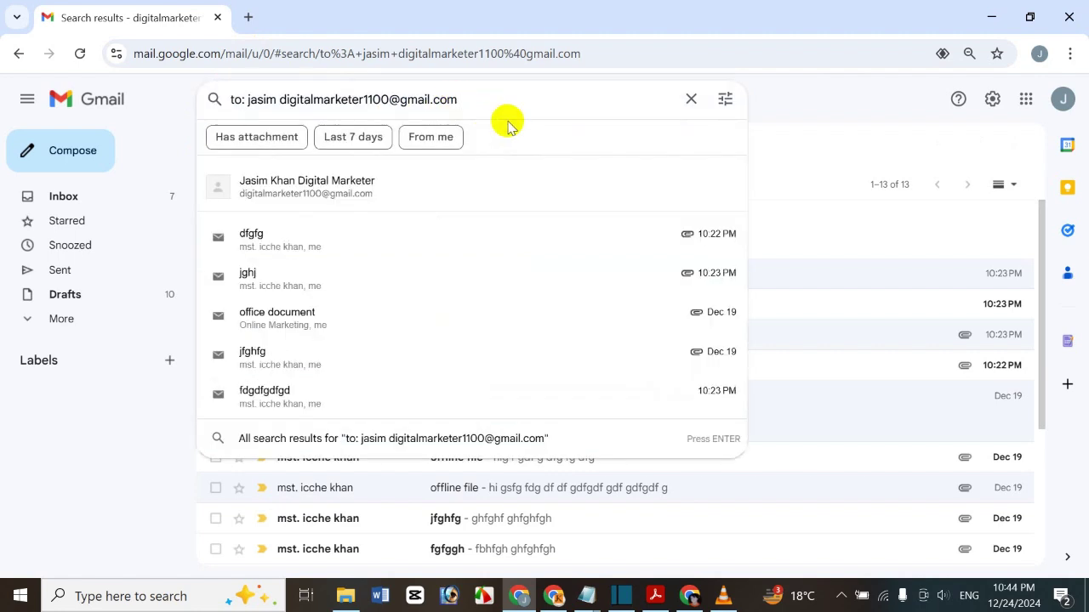
text(has:)
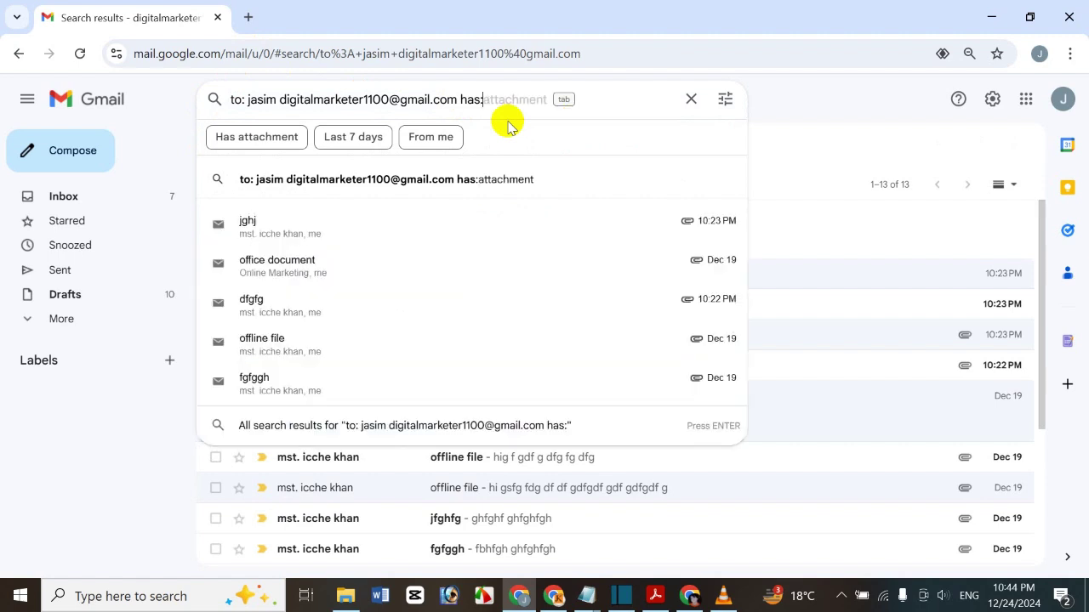
key(Tab)
key(Return)
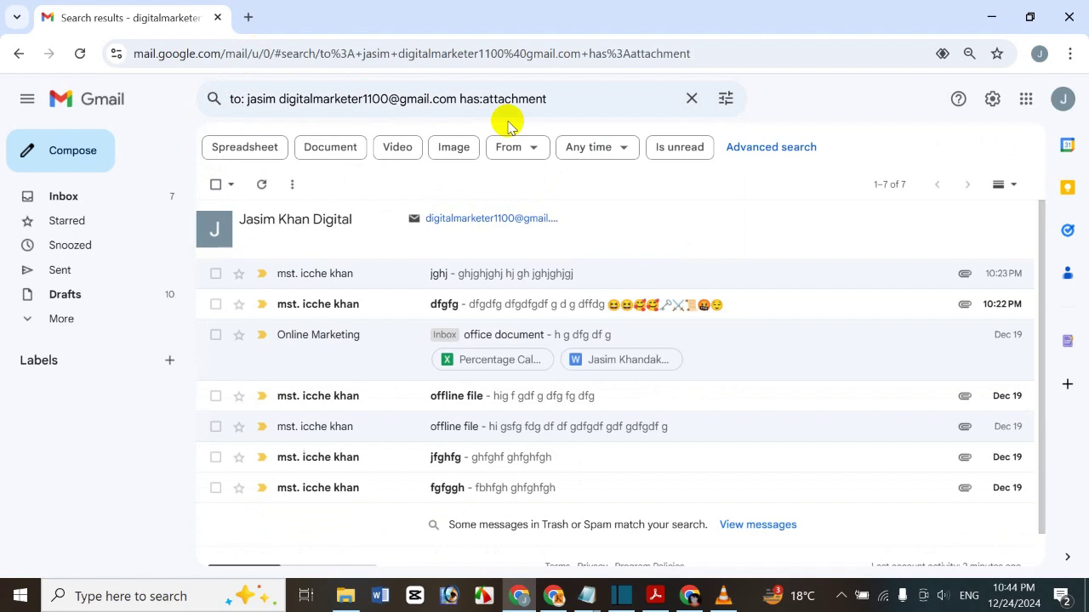
click(503, 308)
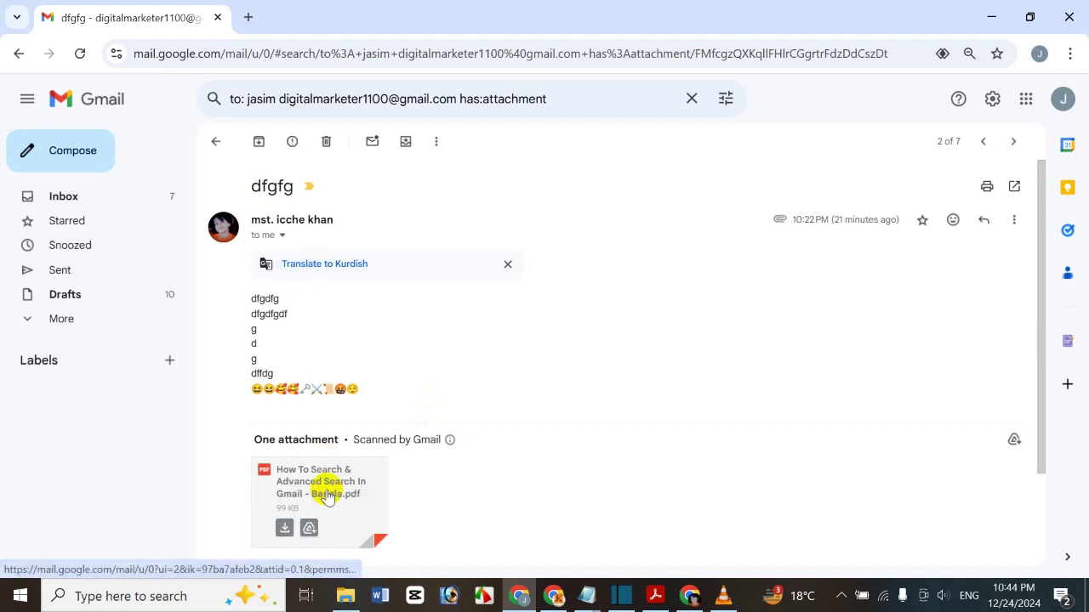
click(216, 141)
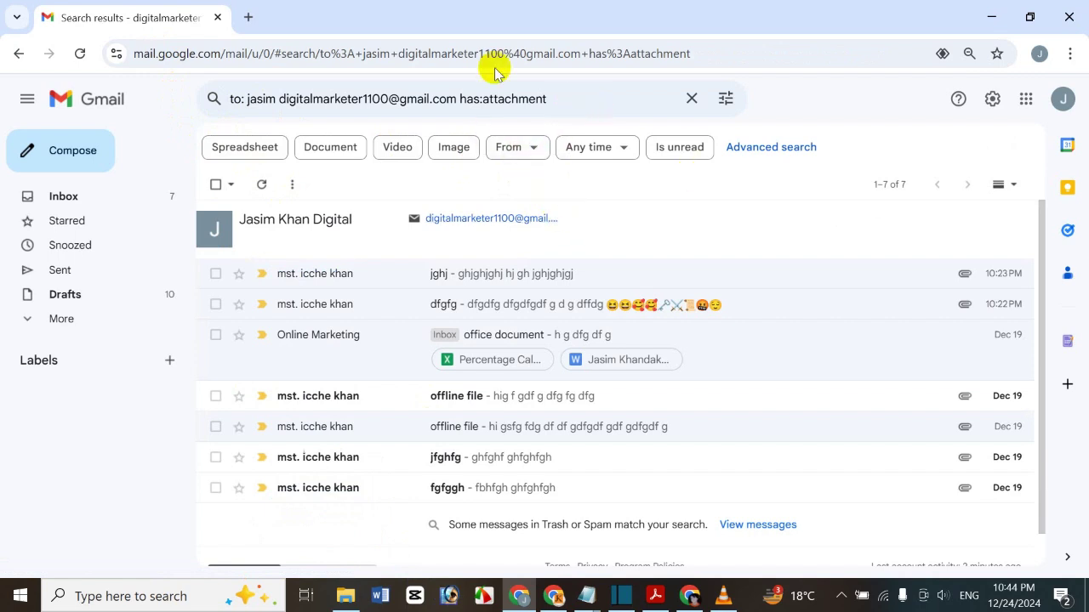
Clear the search query and return to the inbox
click(700, 99)
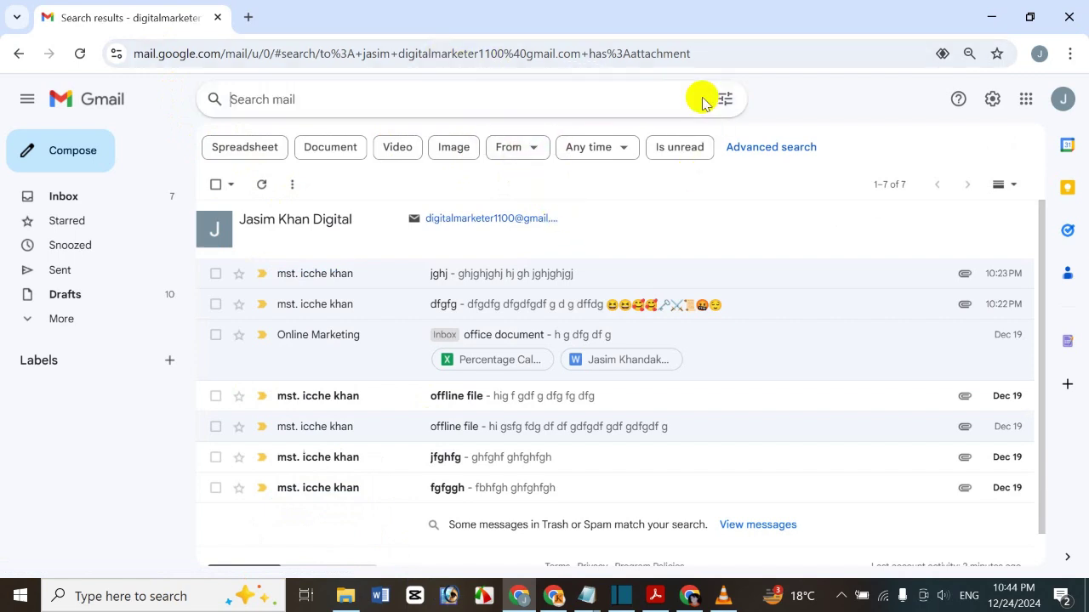
click(180, 149)
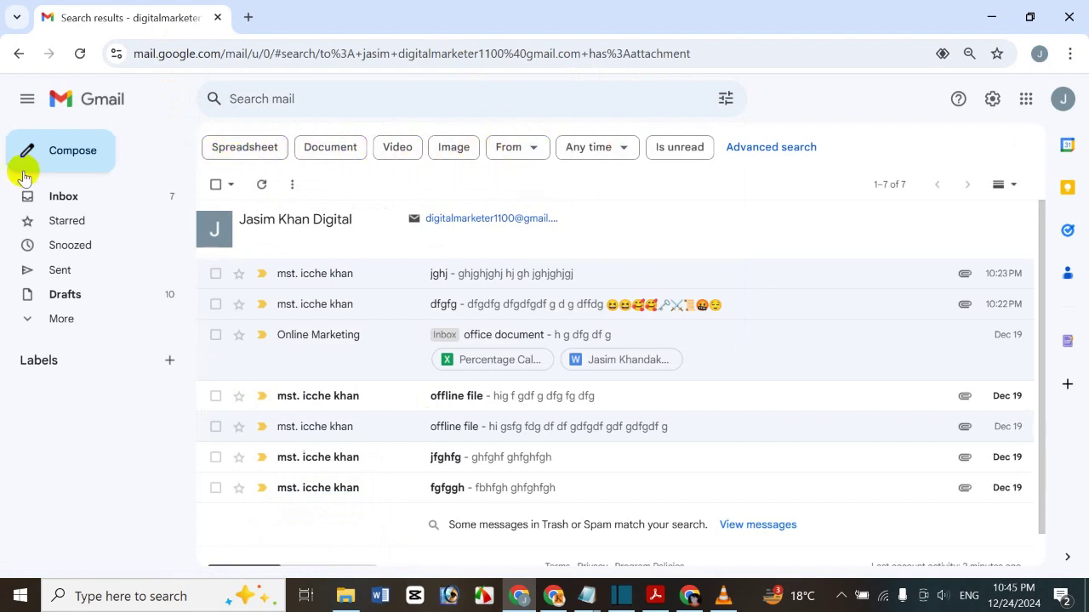
click(73, 199)
Search all messages for the keyword "mail" and look through the matches
click(316, 100)
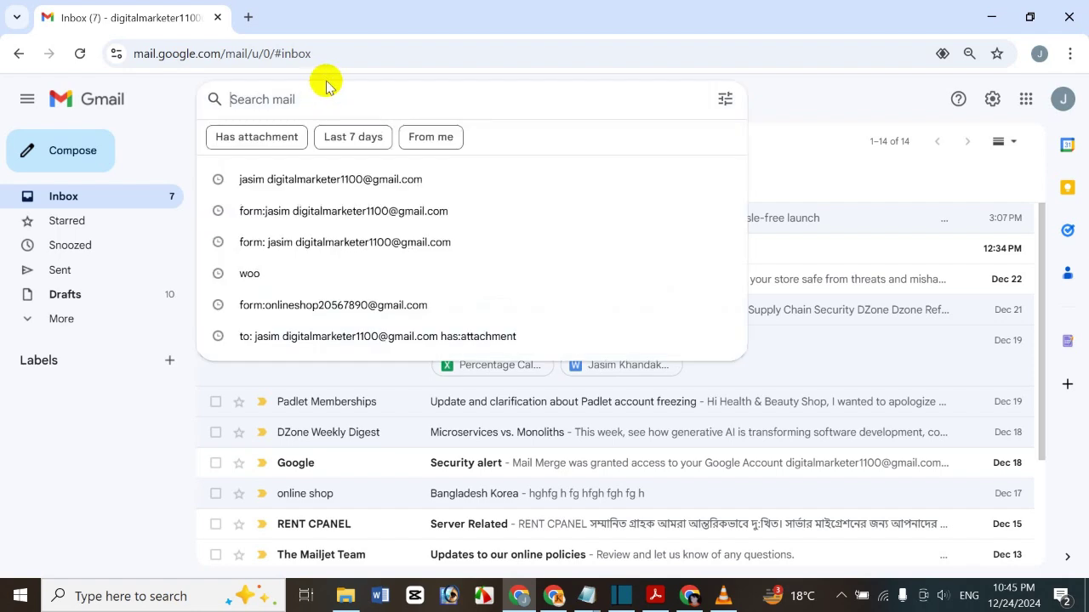
text(a)
key(BackSpace)
text(mail)
key(Return)
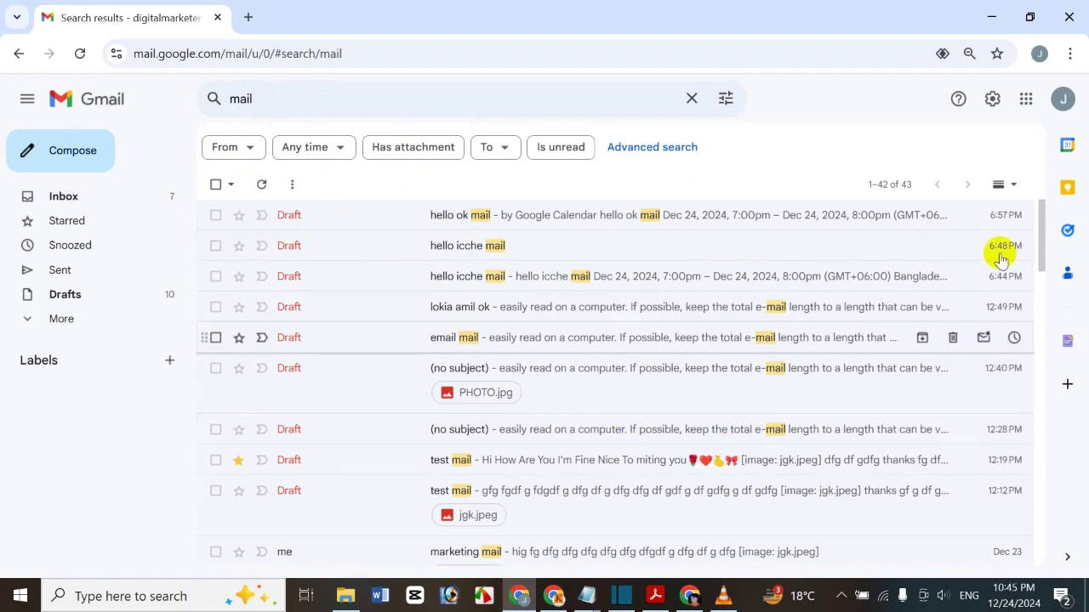
drag(1046, 243, 1014, 183)
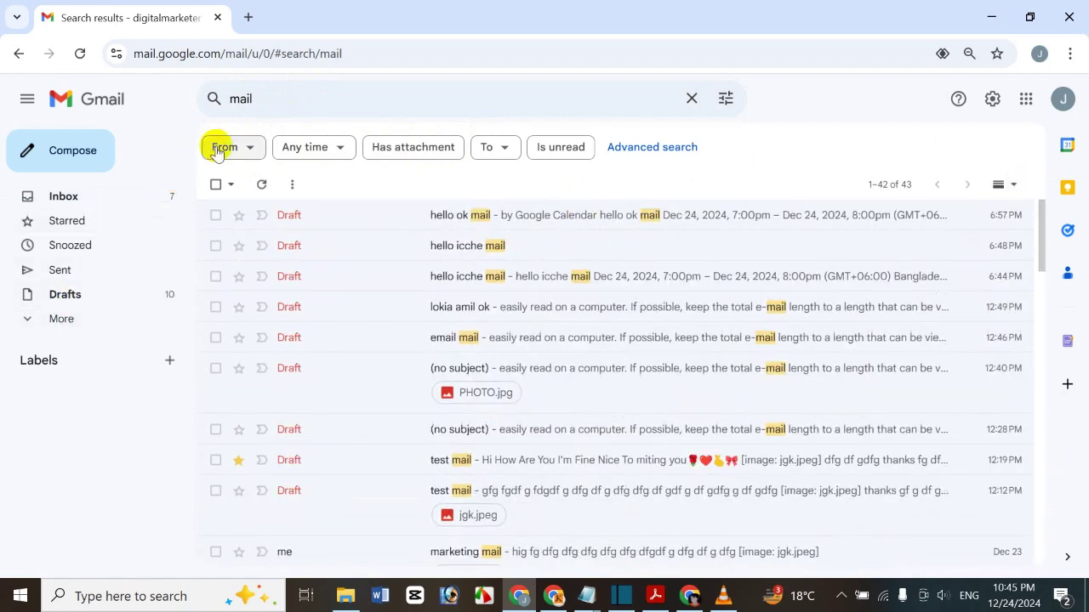
Filter the "mail" search results by sender, choosing the second suggested contact
click(244, 146)
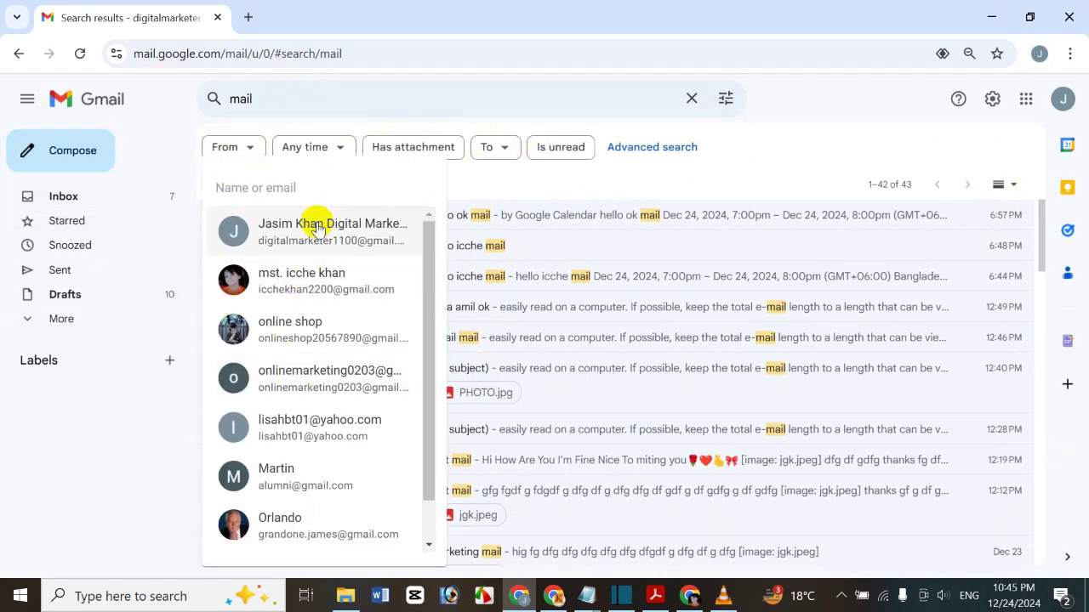
mouse_move(317, 228)
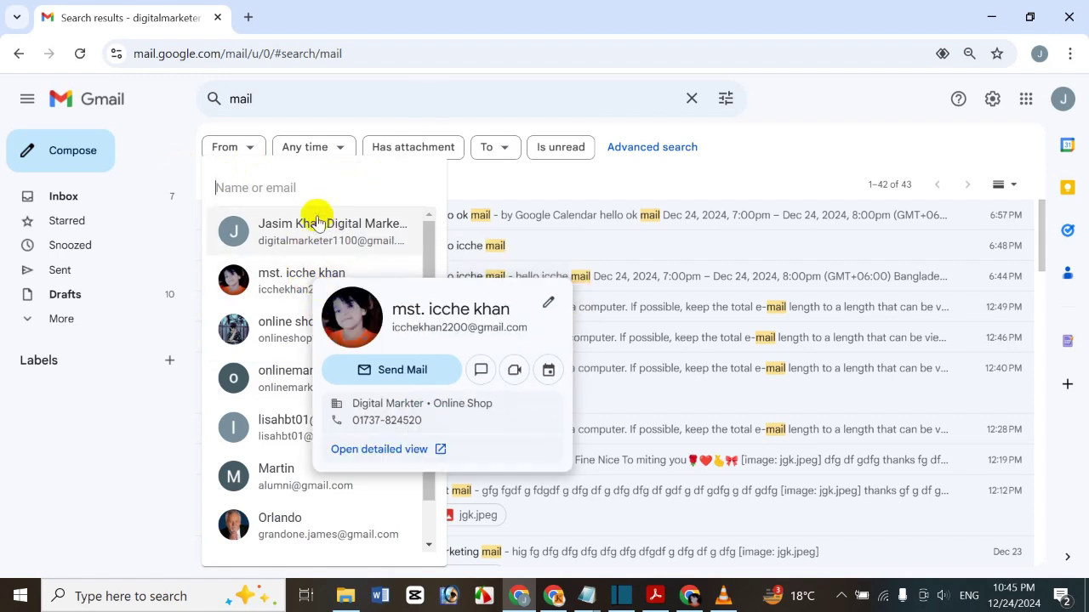
click(304, 281)
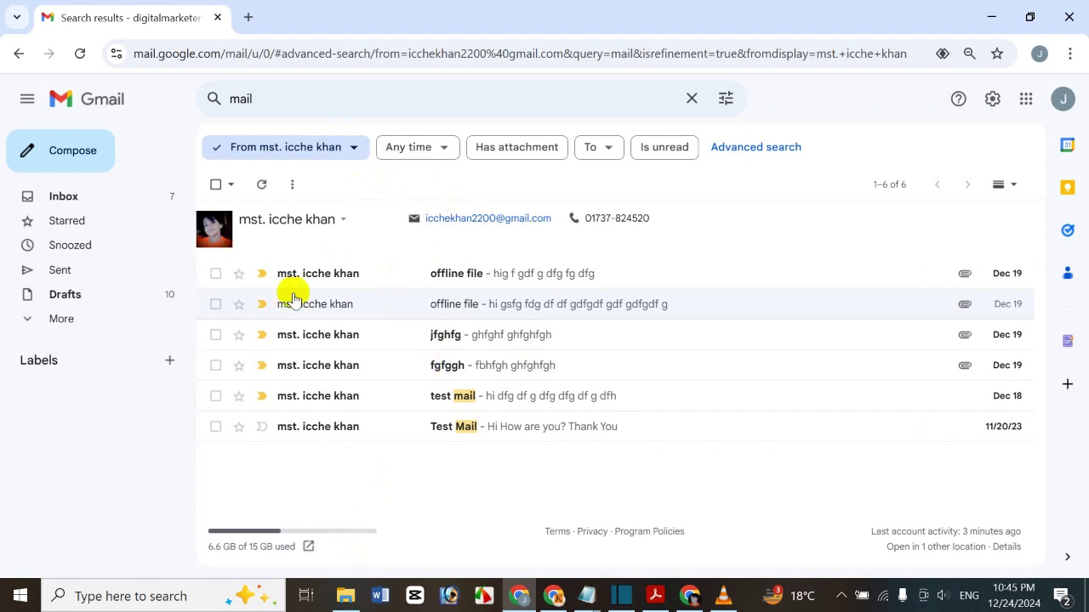
click(341, 221)
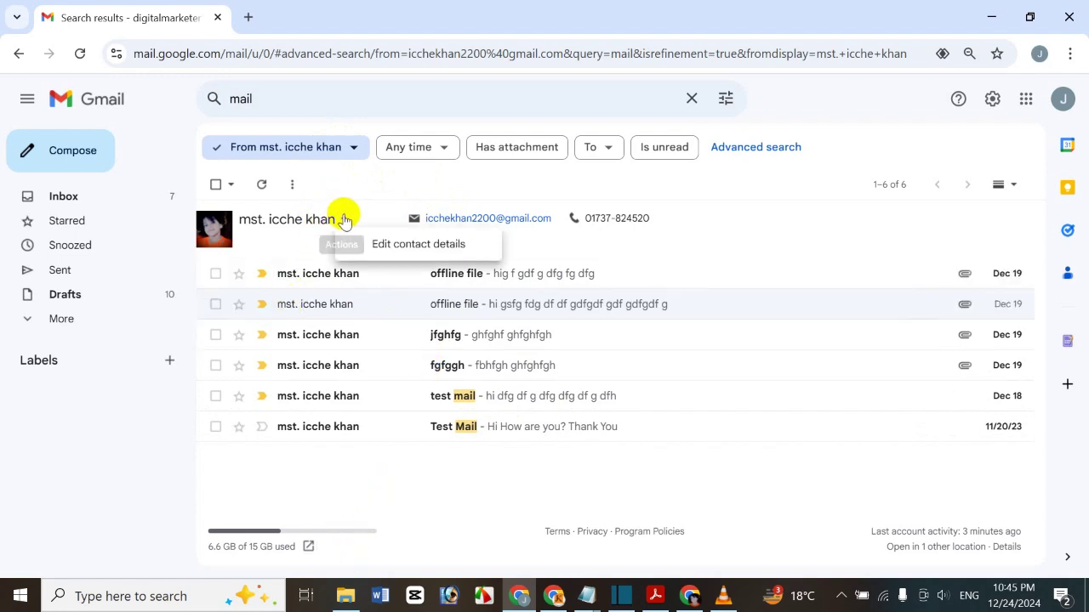
click(323, 147)
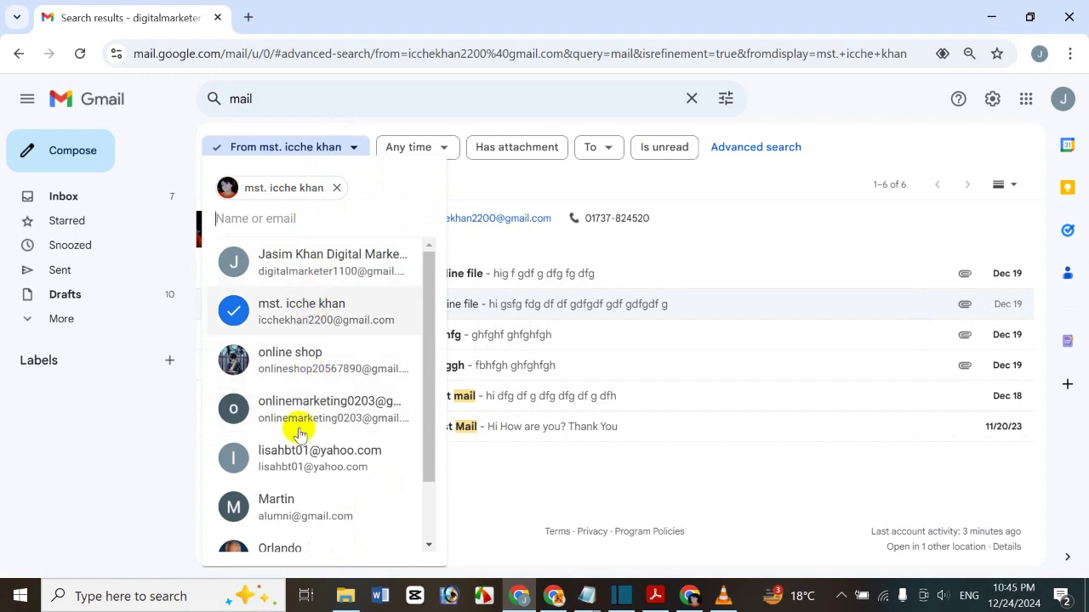
click(97, 433)
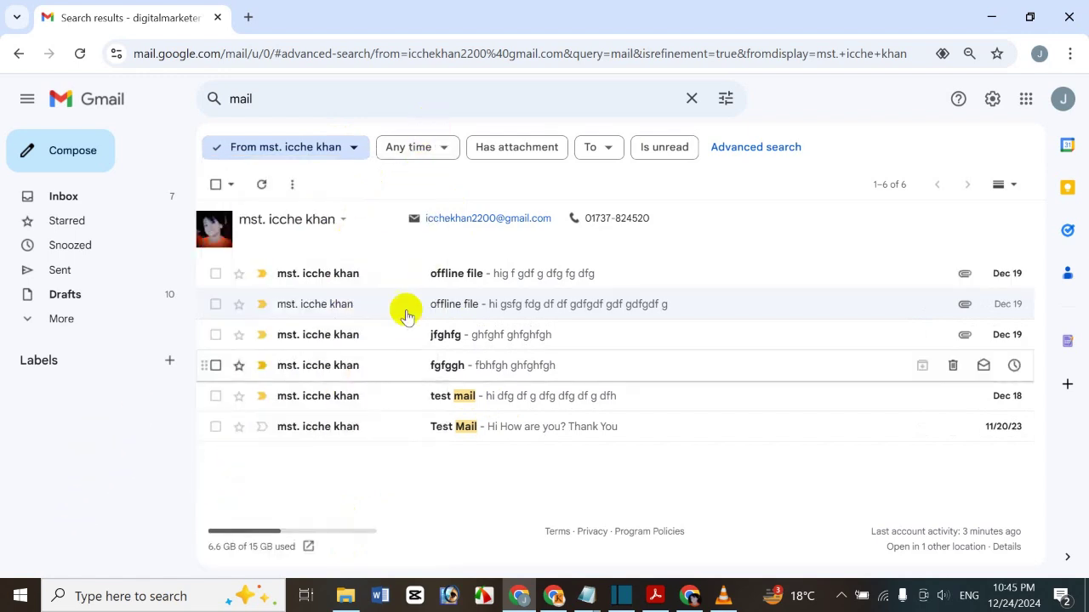
Filter the results by age, trying Older than a week, Older than a month and Older than 6 months in turn
click(416, 151)
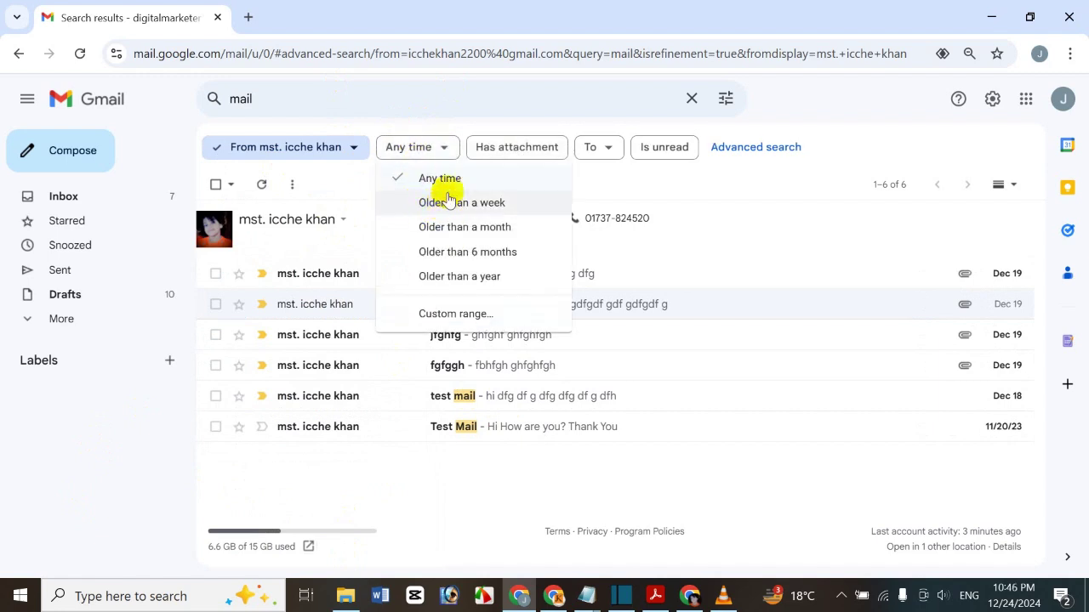
click(525, 207)
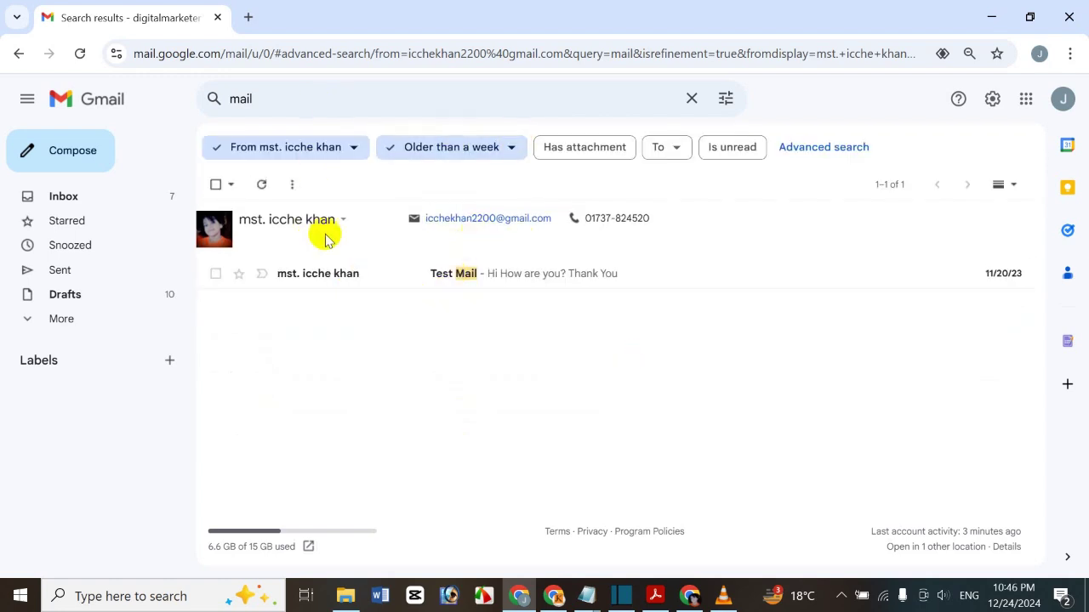
click(509, 146)
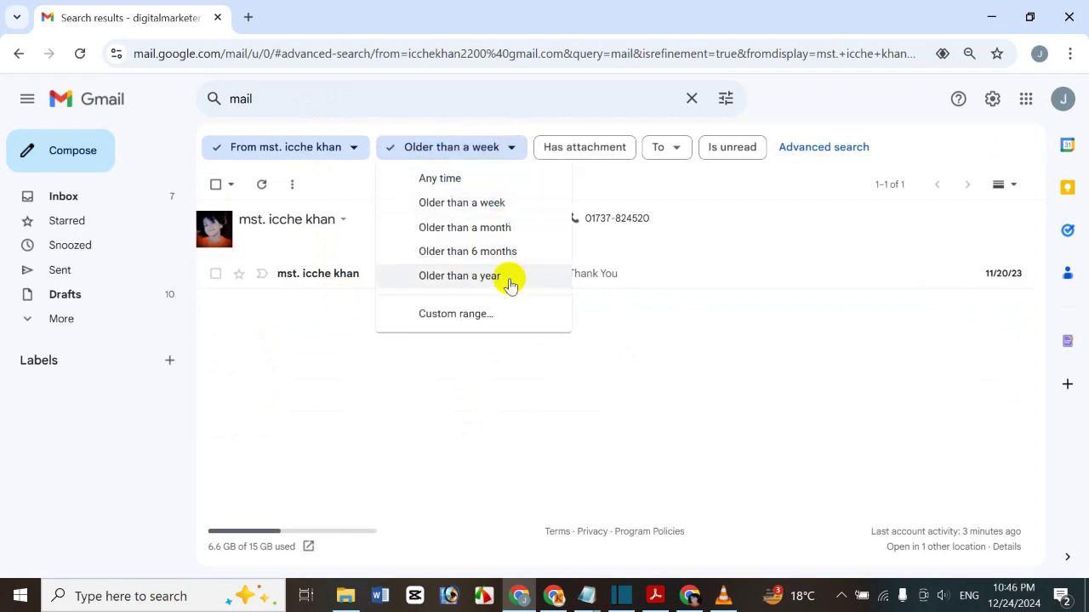
click(498, 230)
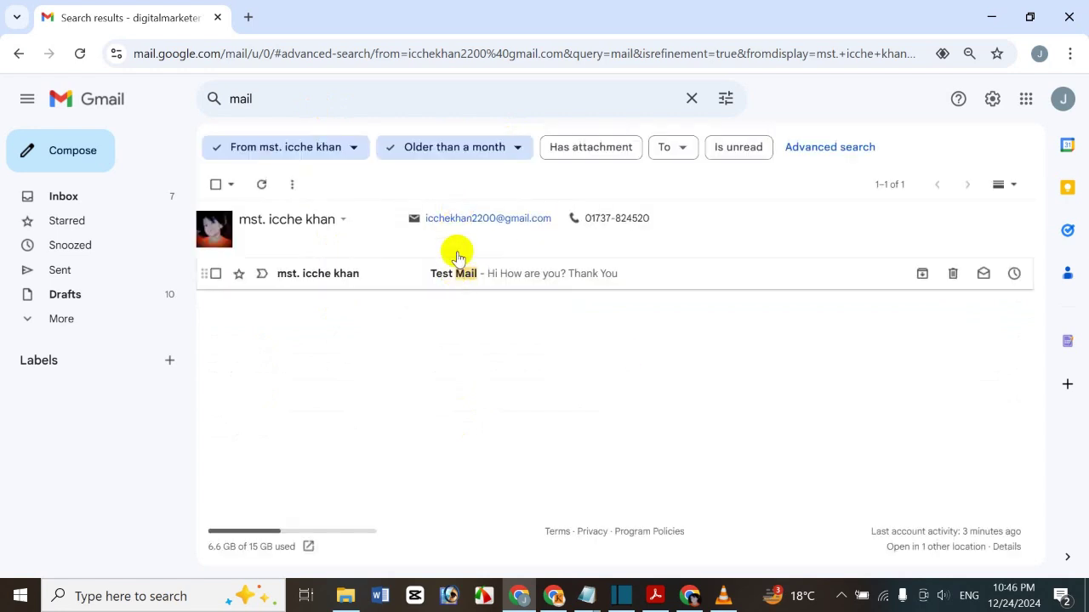
click(457, 149)
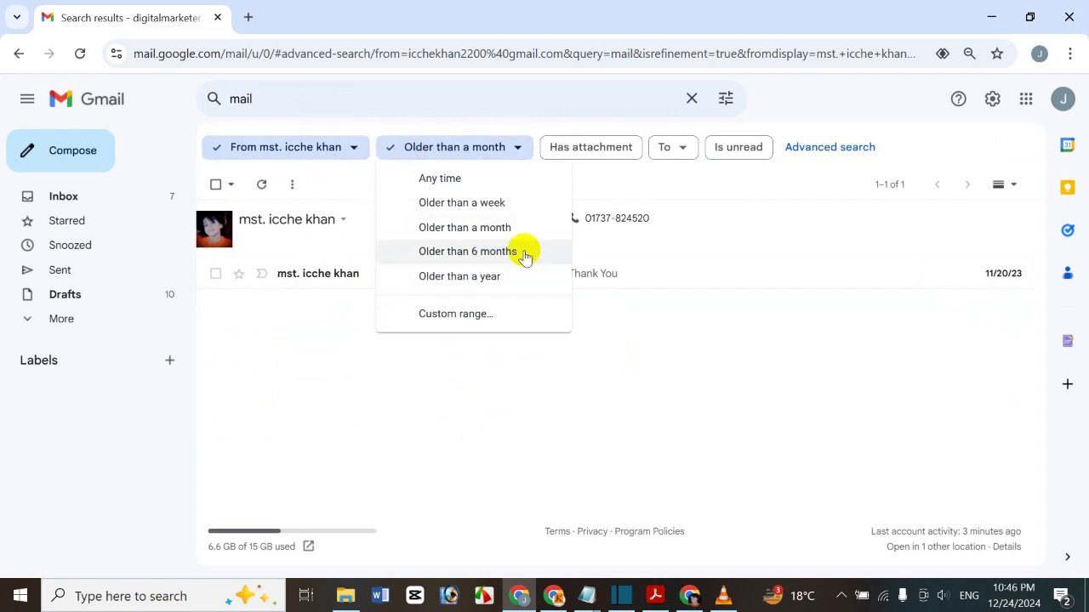
click(467, 252)
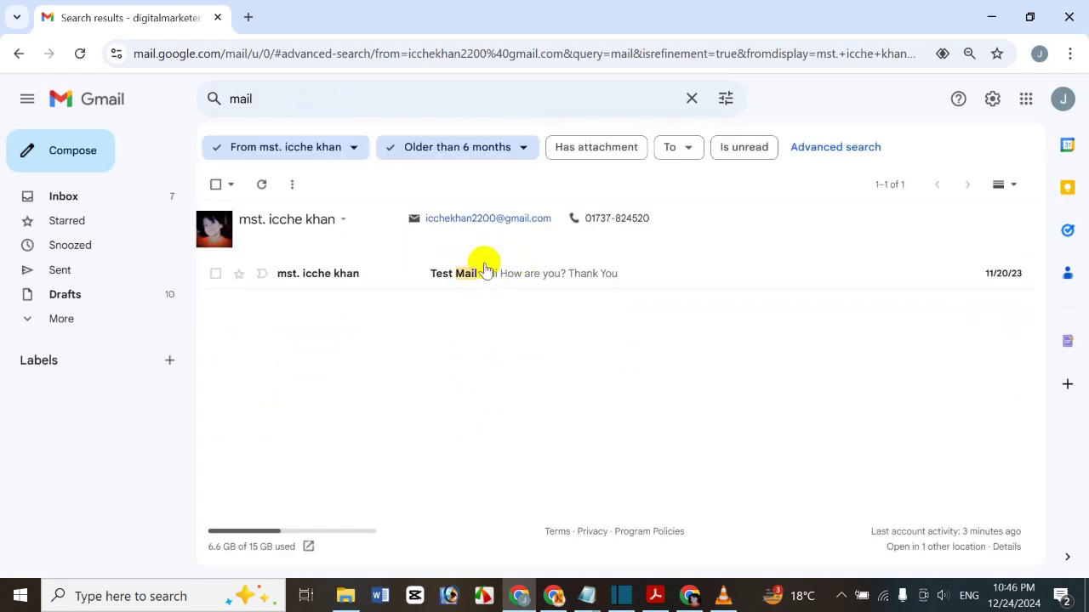
View the custom date range option and reset the date filter to Any time
click(462, 153)
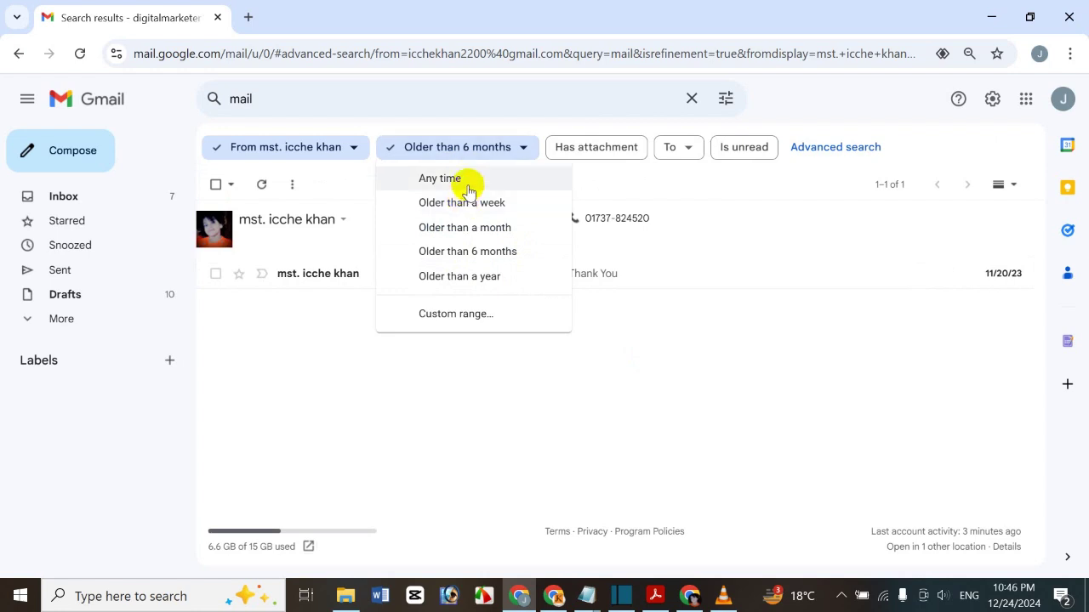
click(514, 319)
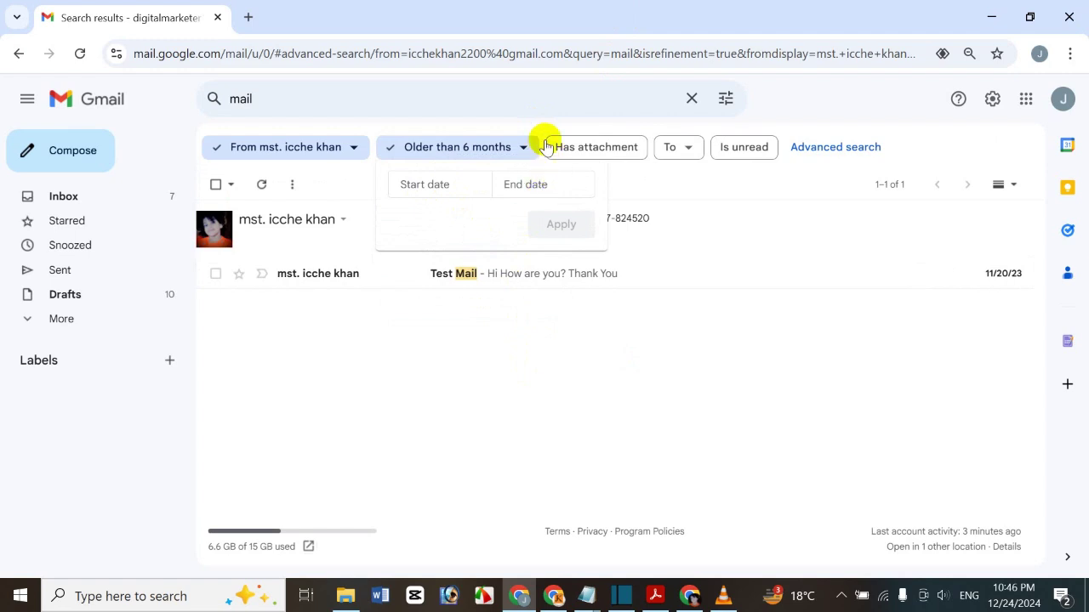
click(493, 158)
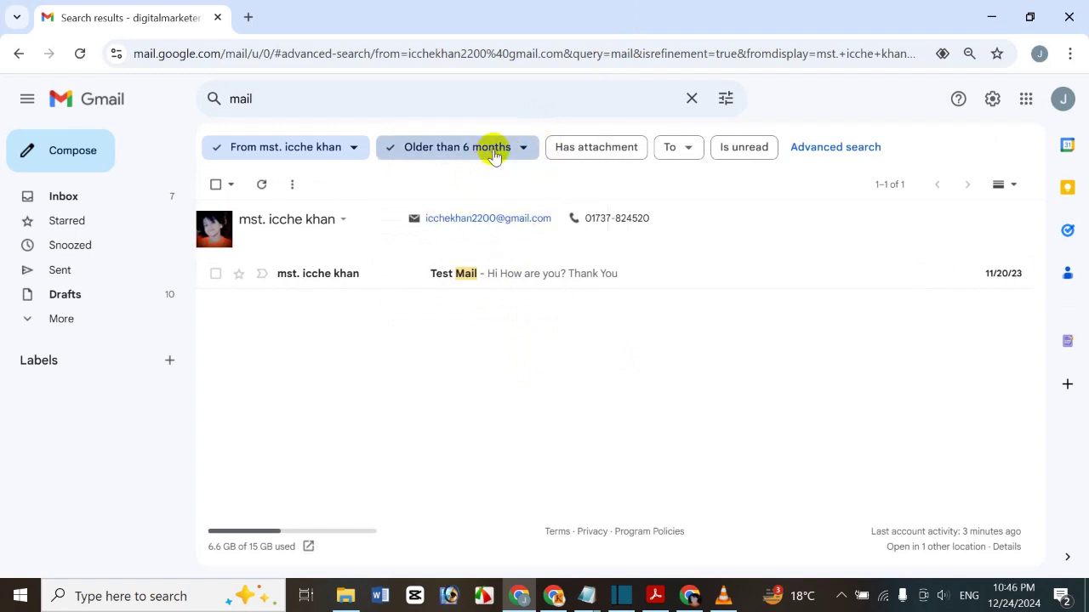
click(493, 158)
click(464, 176)
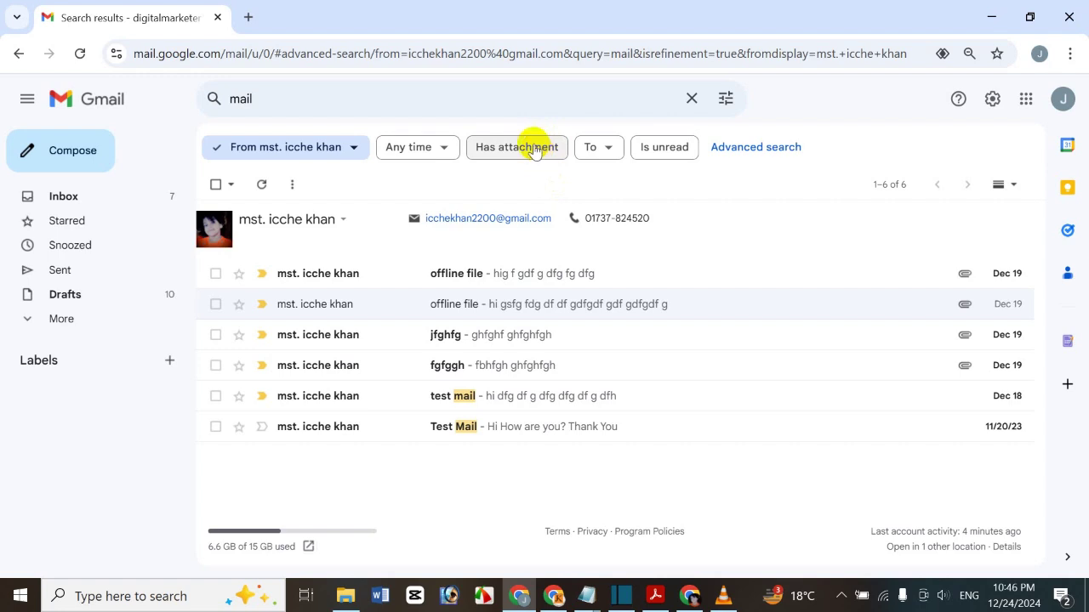
Limit the results to messages with attachments, view the first "offline file" message, and return to the results
click(534, 148)
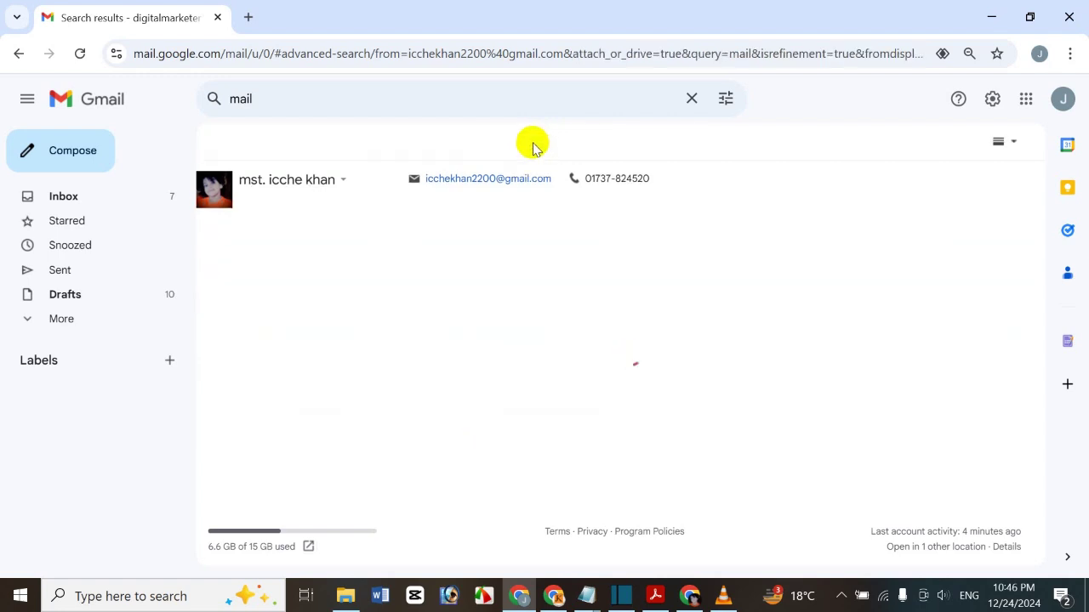
click(495, 274)
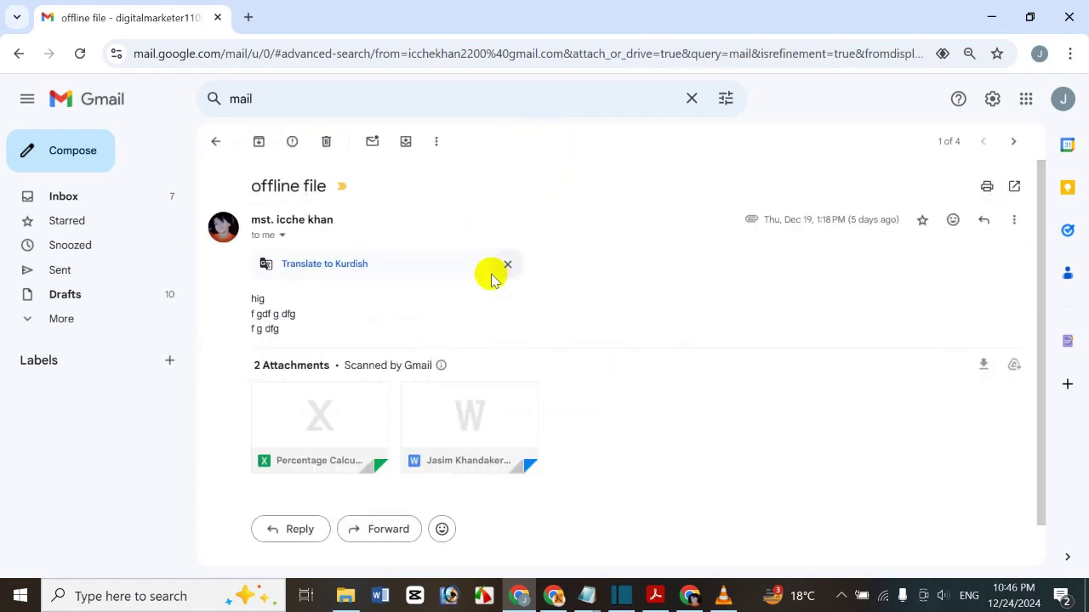
click(215, 141)
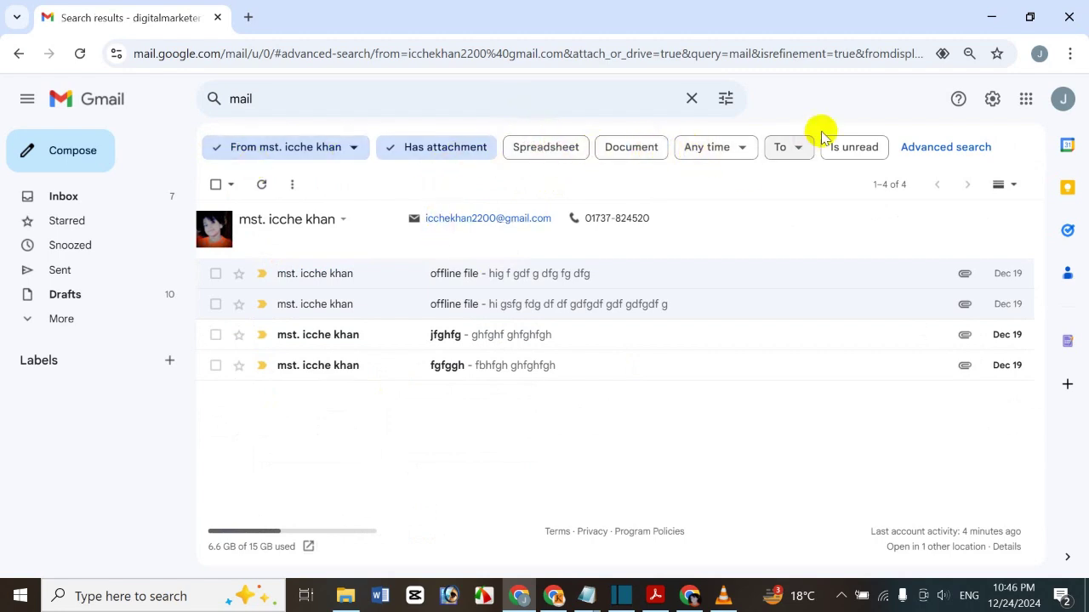
Filter the results by recipient, choosing the first suggested contact, and return to the inbox
click(797, 149)
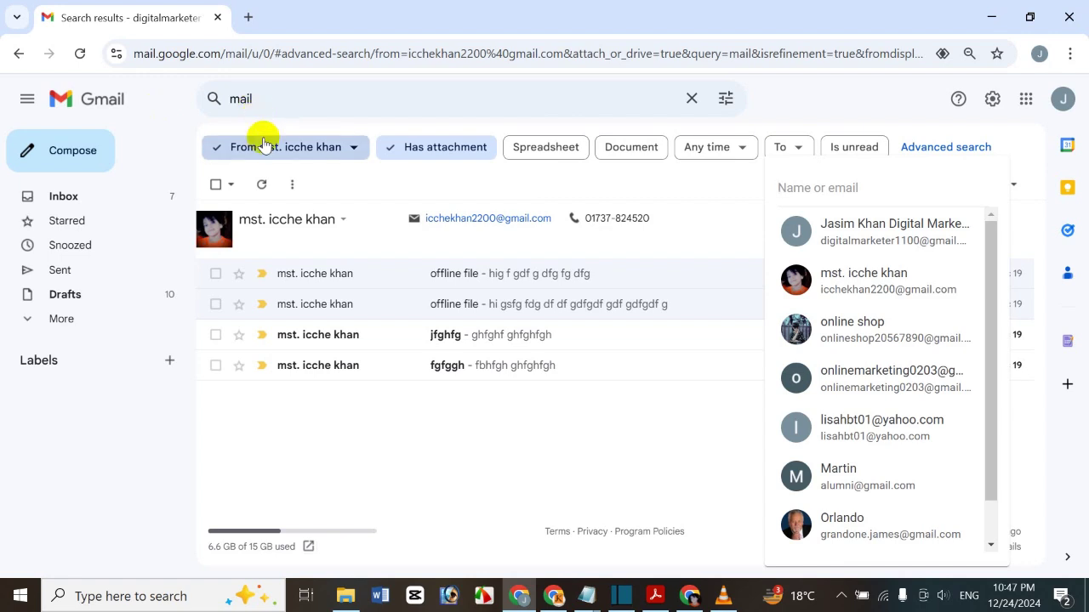
click(872, 229)
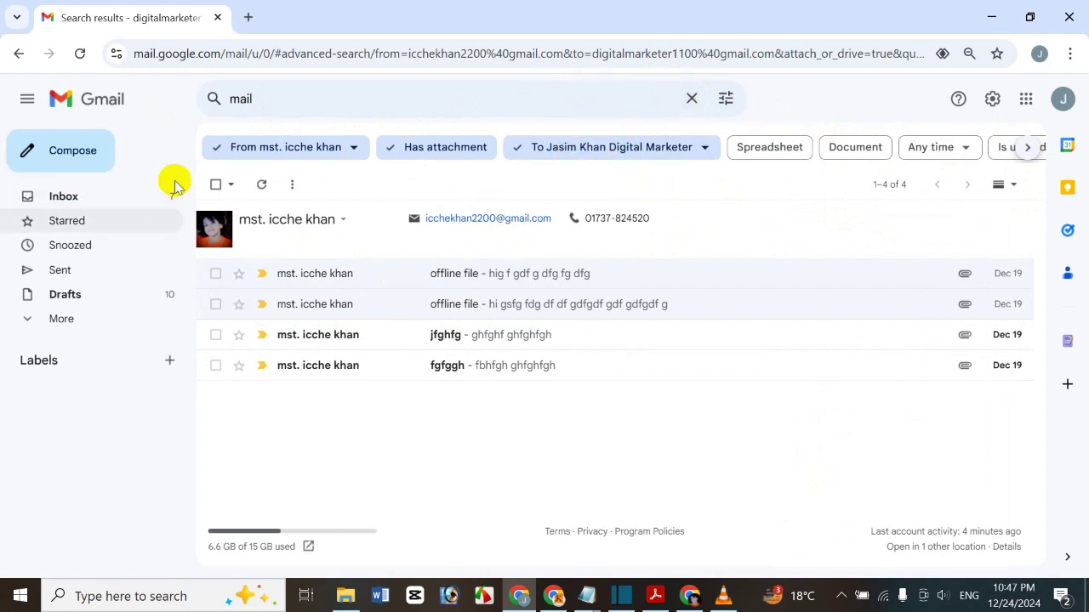
click(96, 204)
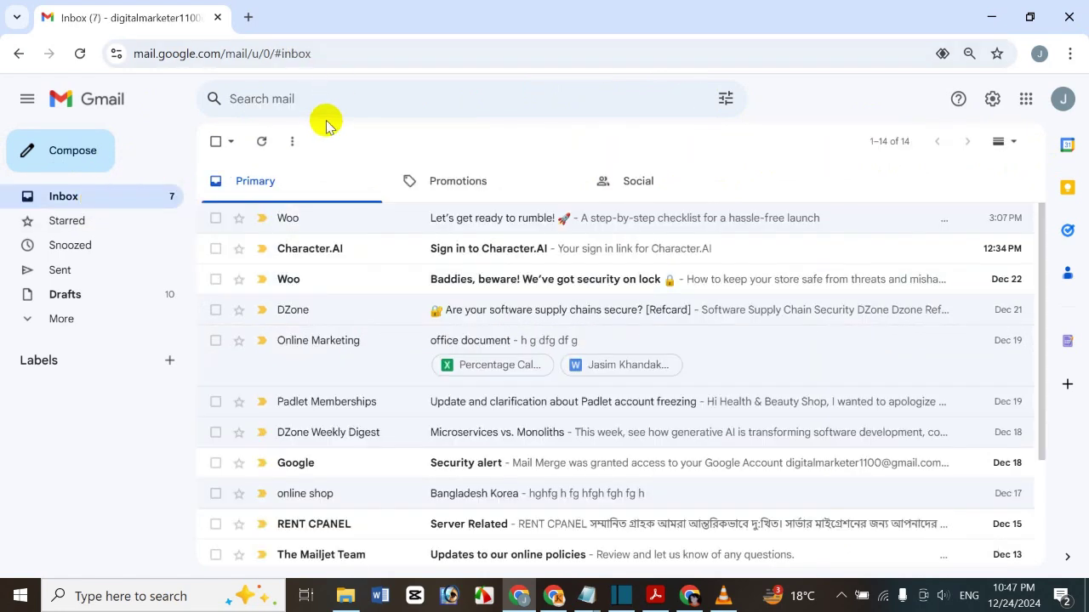
Run an advanced search by sender, choosing the second contact suggested for "j"
click(723, 99)
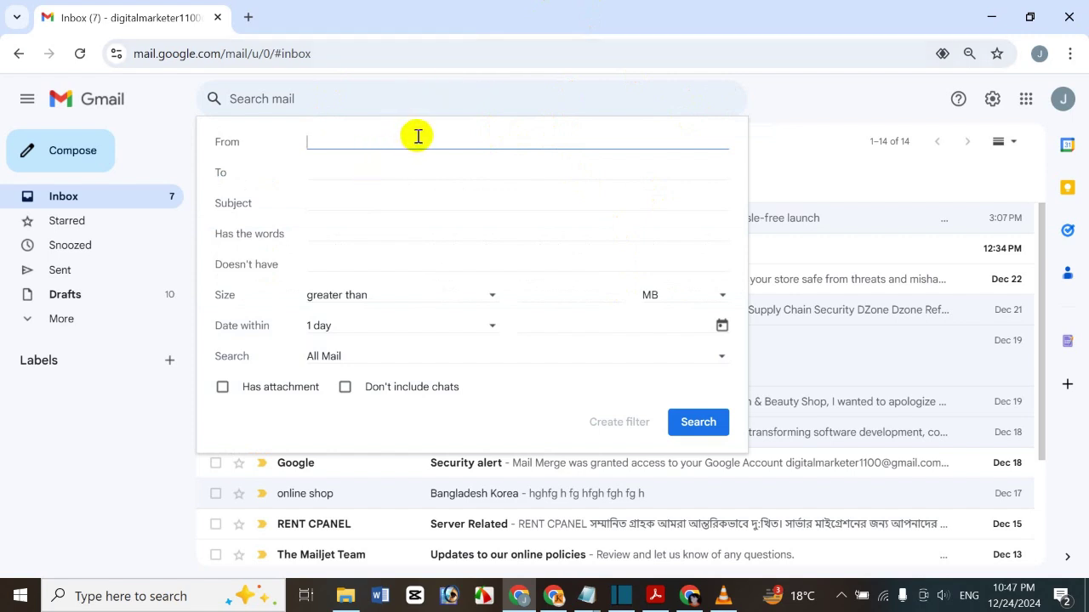
text(j)
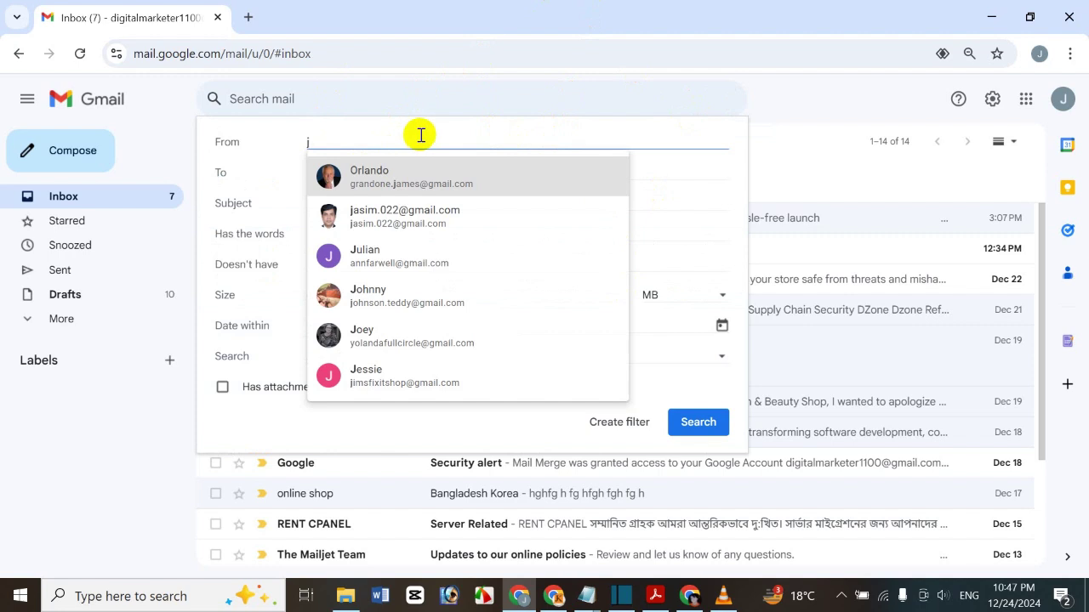
click(433, 217)
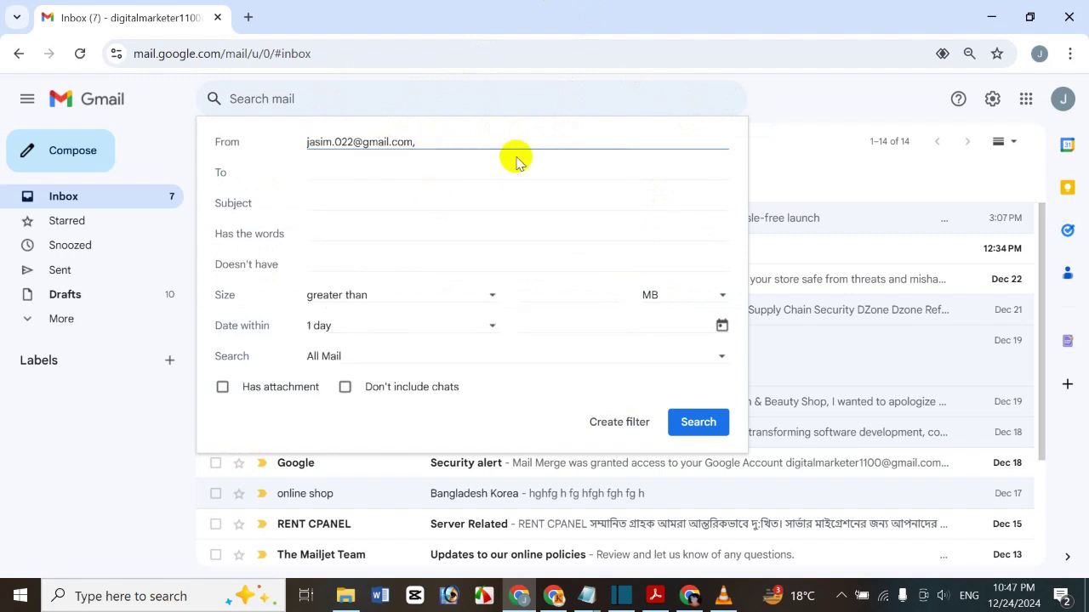
click(709, 423)
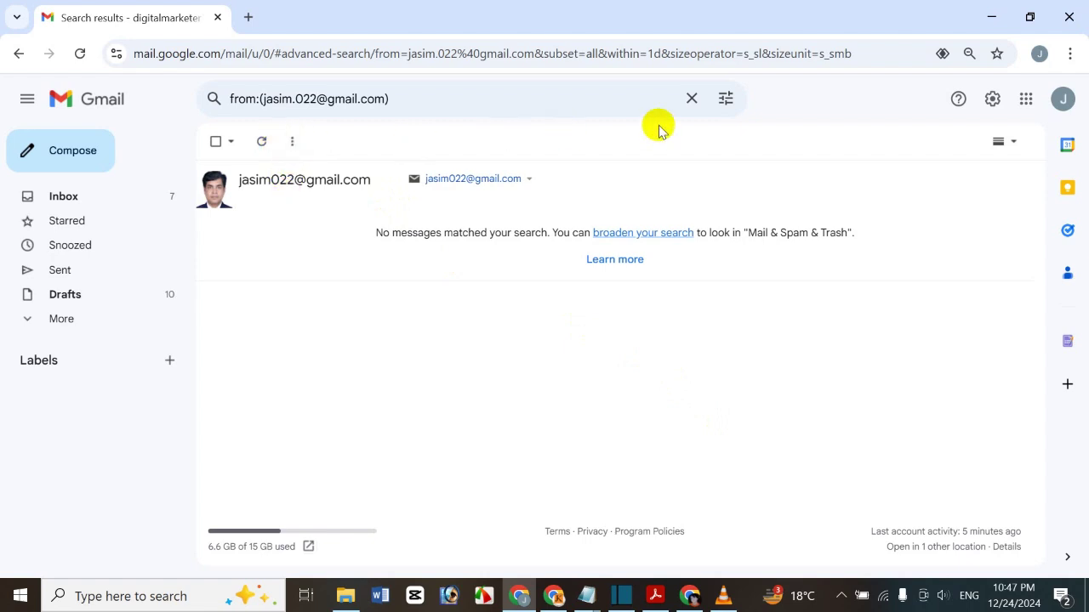
Rerun the advanced search with the sender changed to the first contact suggested for "m", and look through the results and query
click(730, 98)
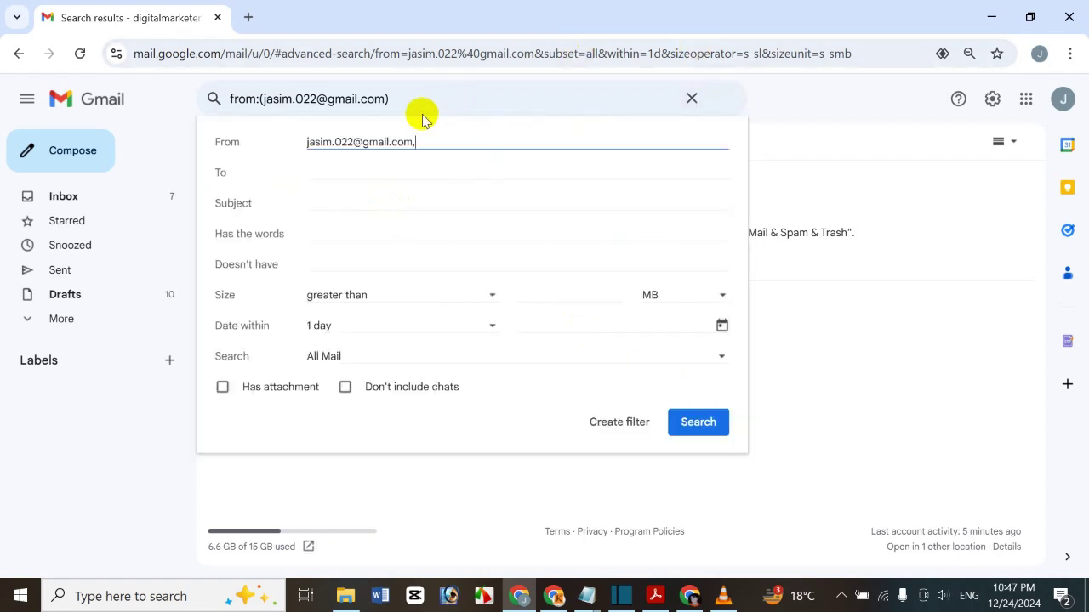
text(m)
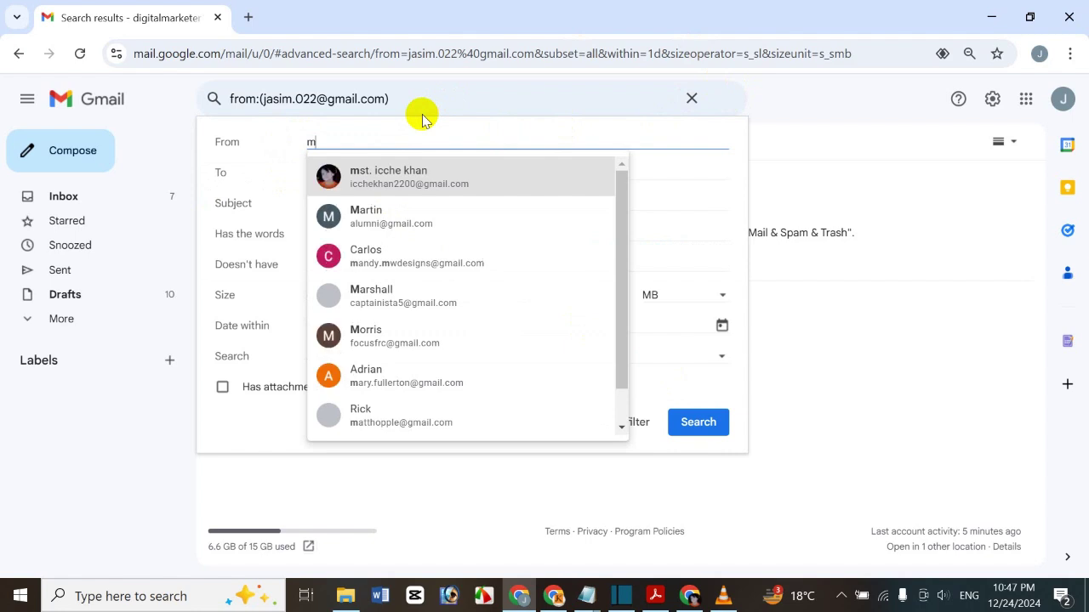
click(445, 170)
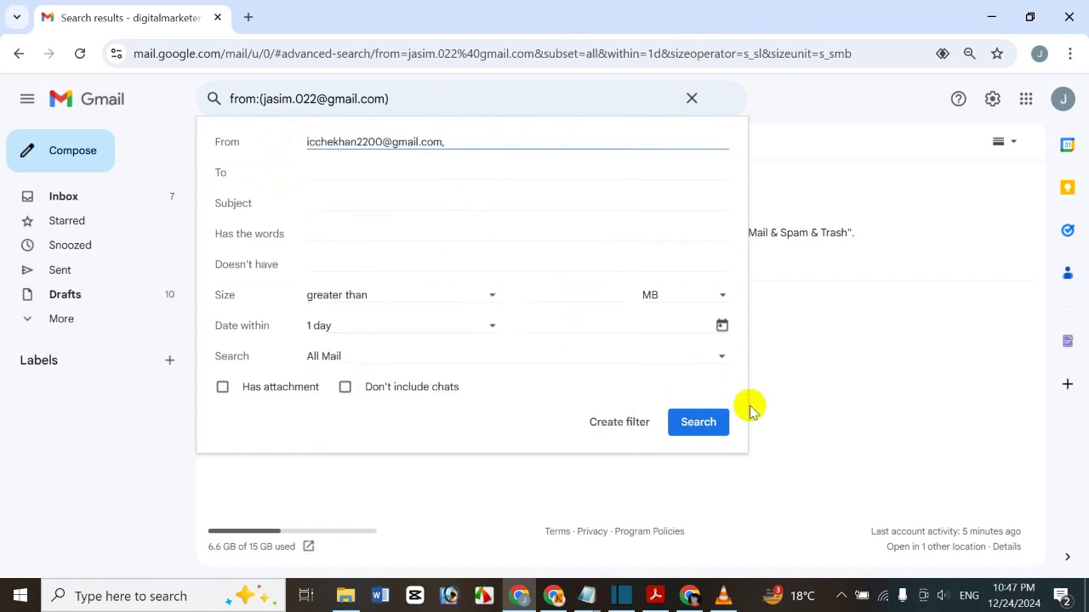
click(701, 423)
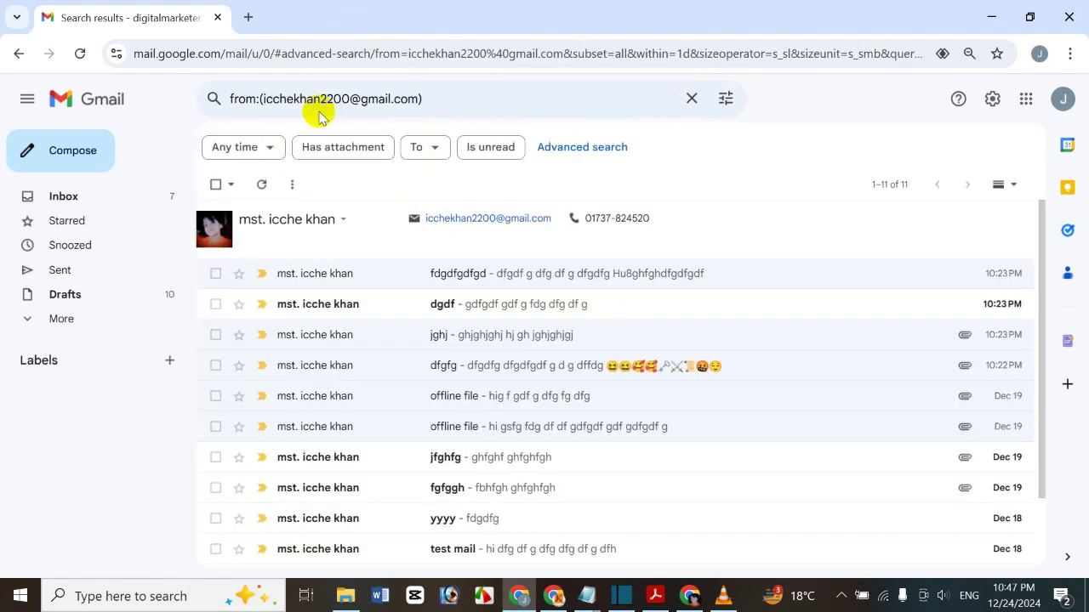
drag(1041, 332, 1029, 223)
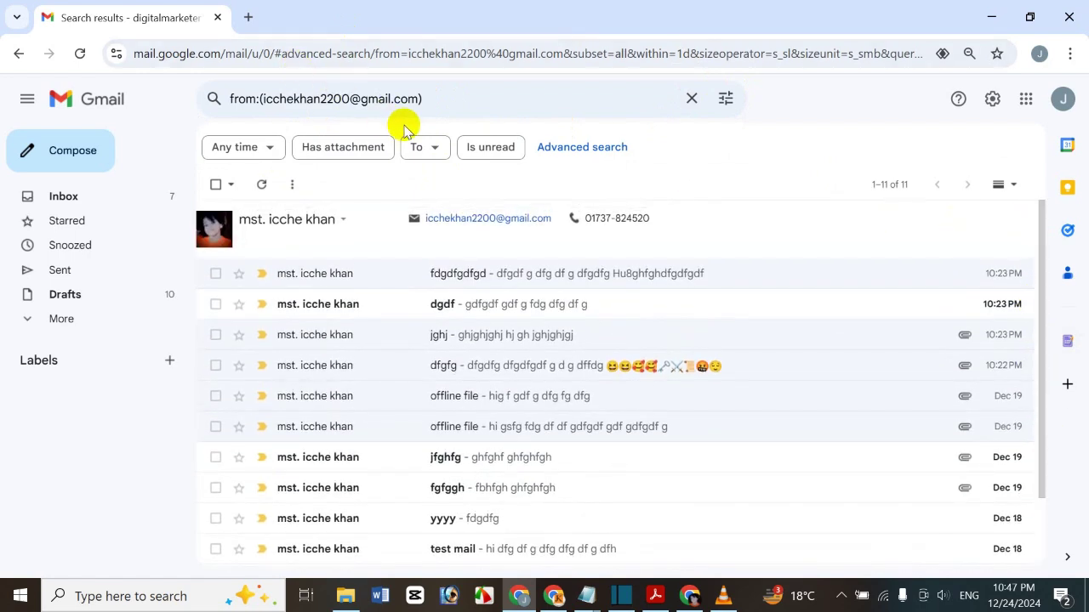
click(455, 101)
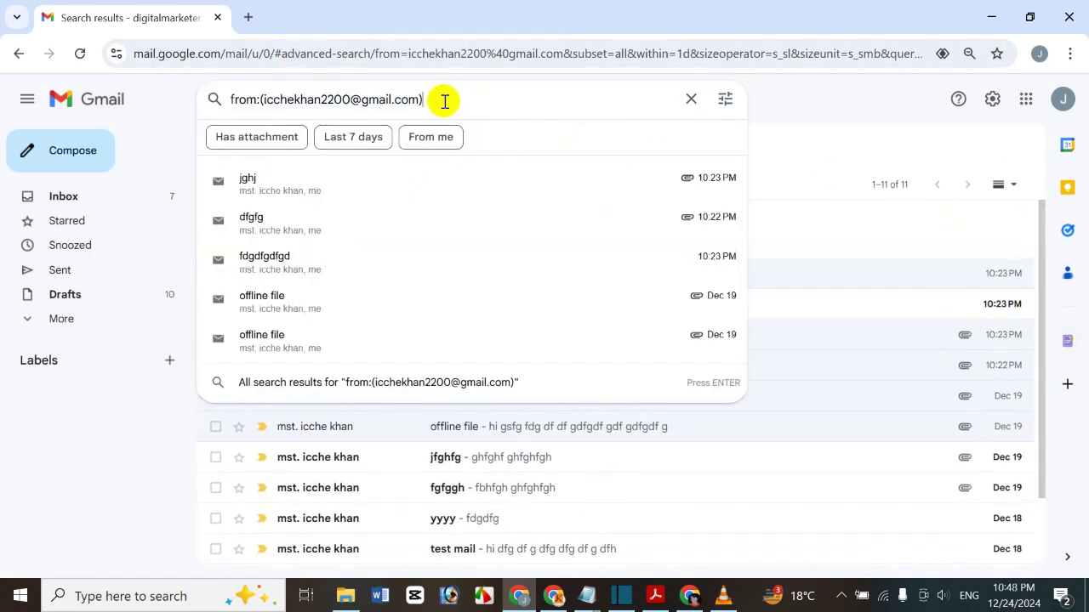
click(820, 144)
Clear the sender in the advanced search and search by recipient instead, choosing the first contact suggested for "m"
click(725, 101)
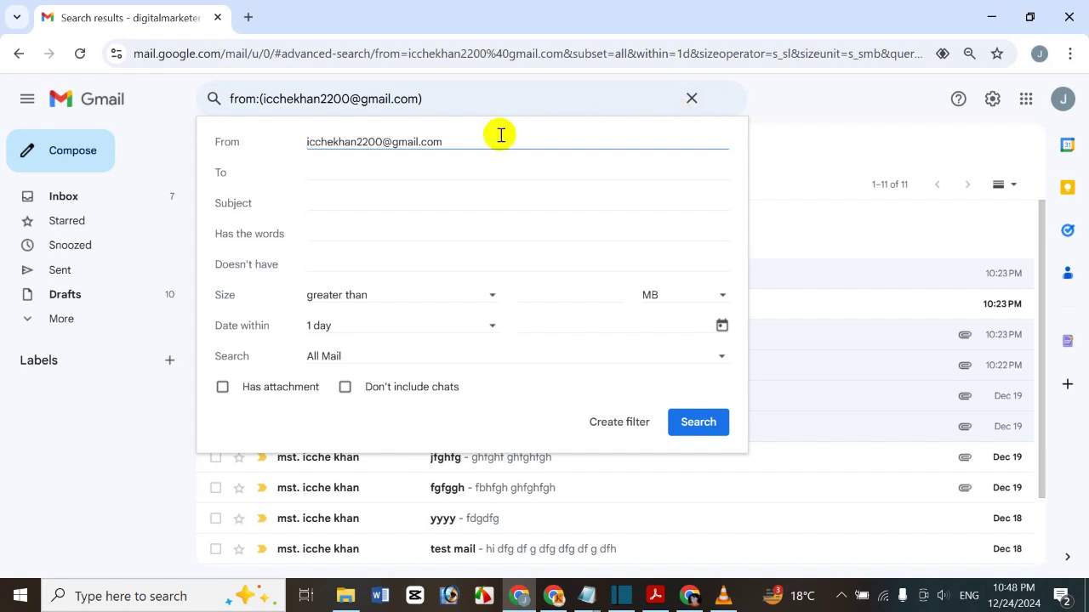
triple_click(323, 145)
key(BackSpace)
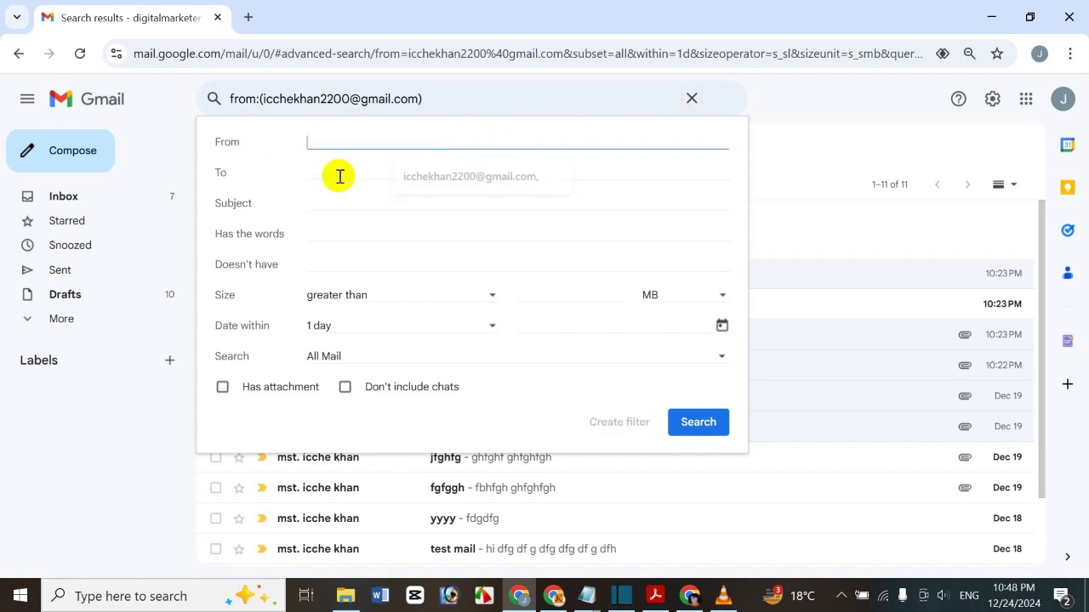
click(340, 176)
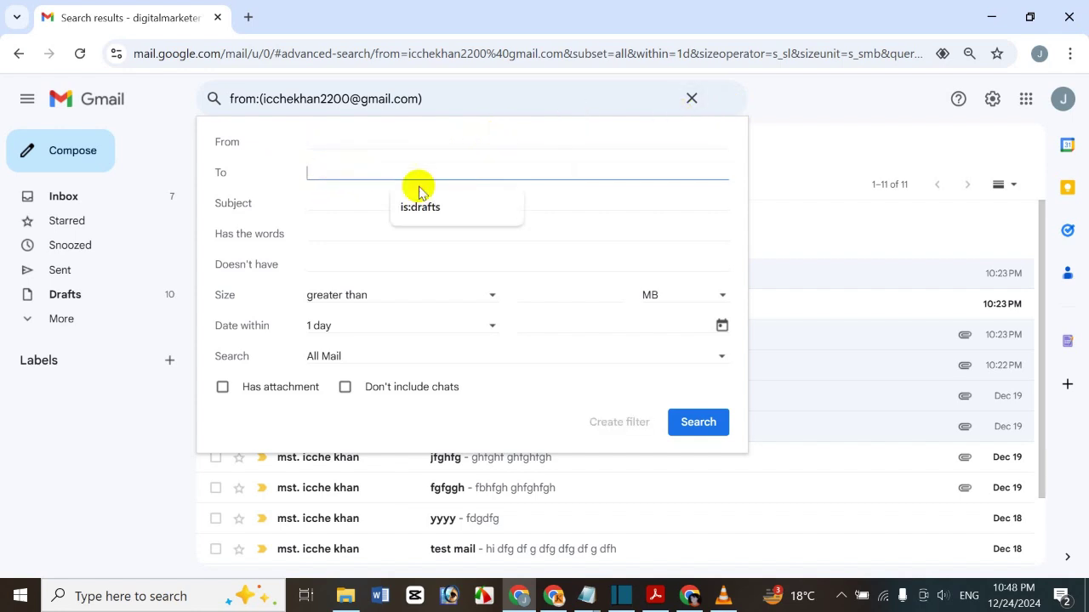
text(m)
right_click(372, 167)
click(328, 172)
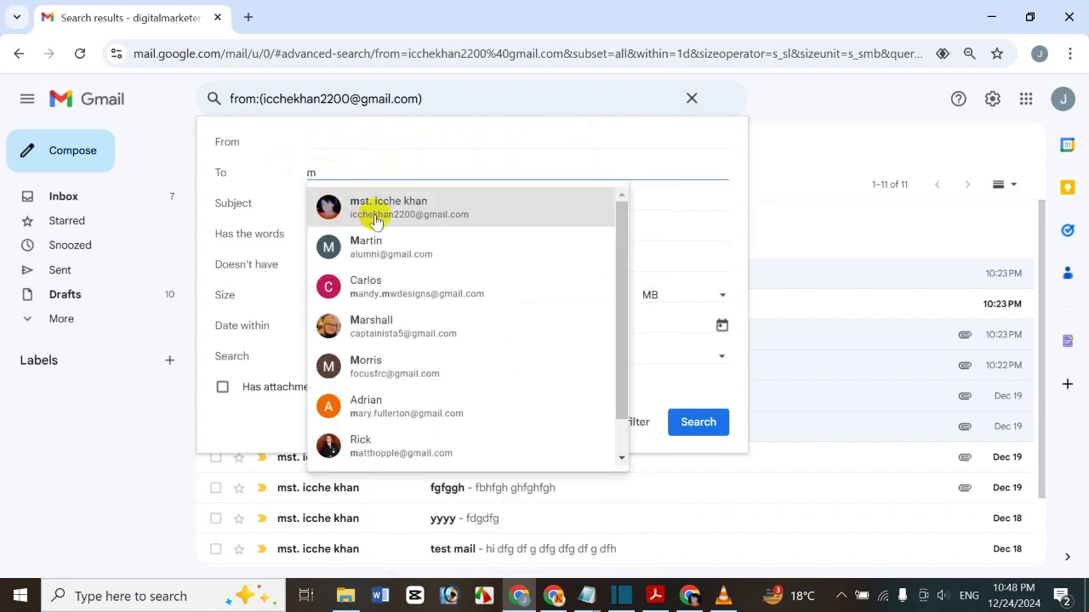
click(372, 213)
click(705, 423)
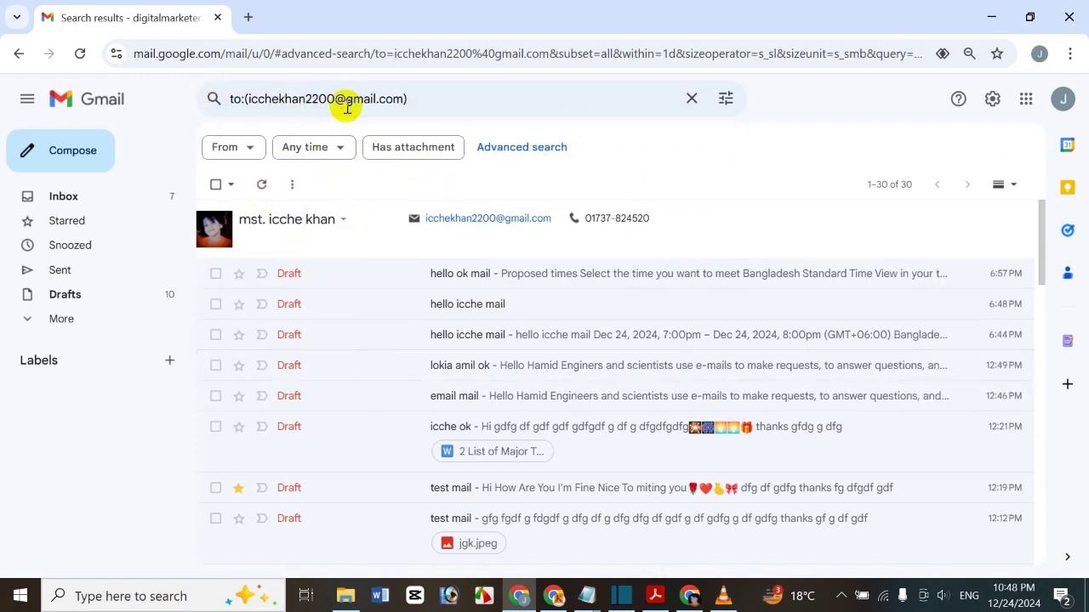
click(399, 100)
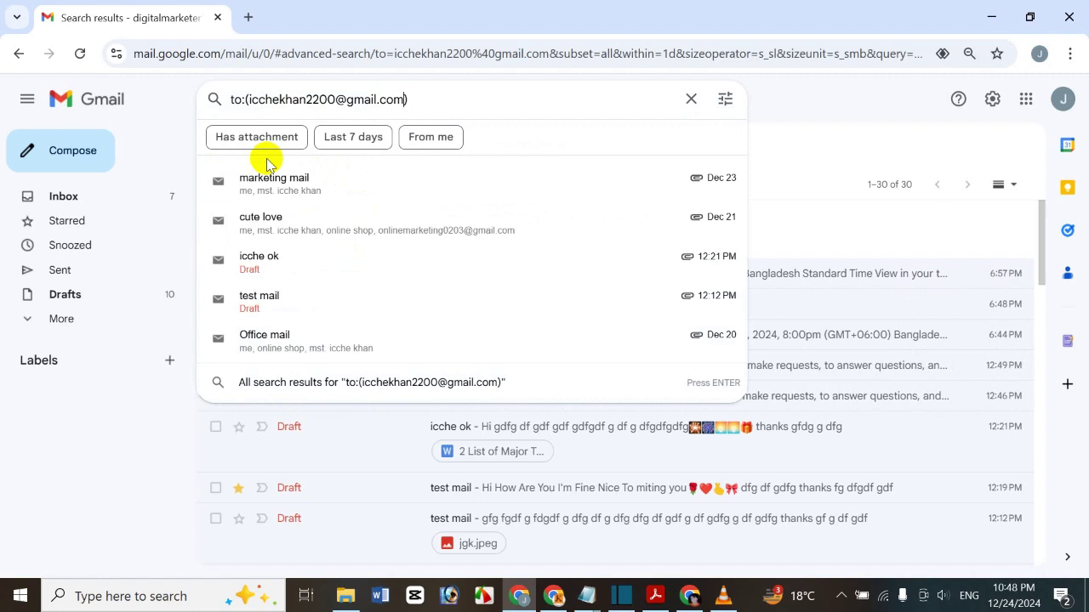
Rerun the advanced search with the recipient changed to "woo"
click(728, 99)
drag(456, 172, 80, 145)
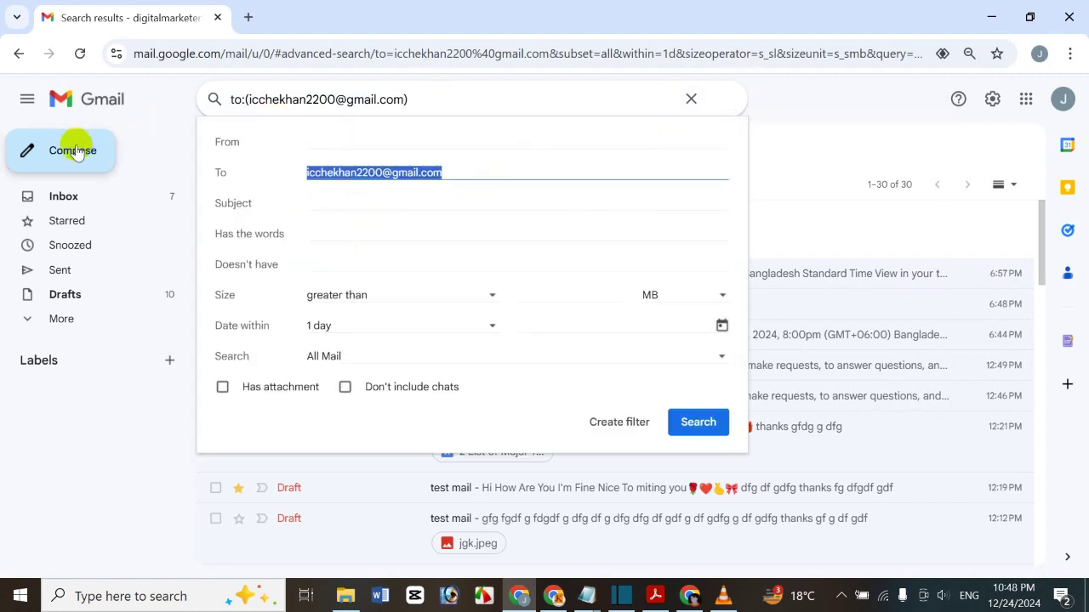
key(BackSpace)
text(woo)
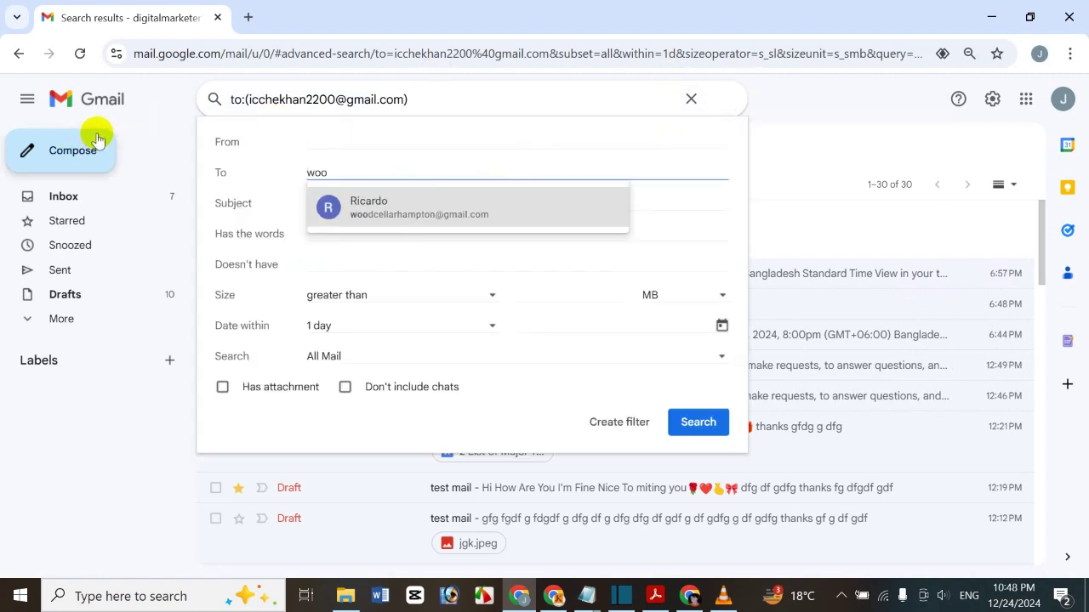
click(697, 428)
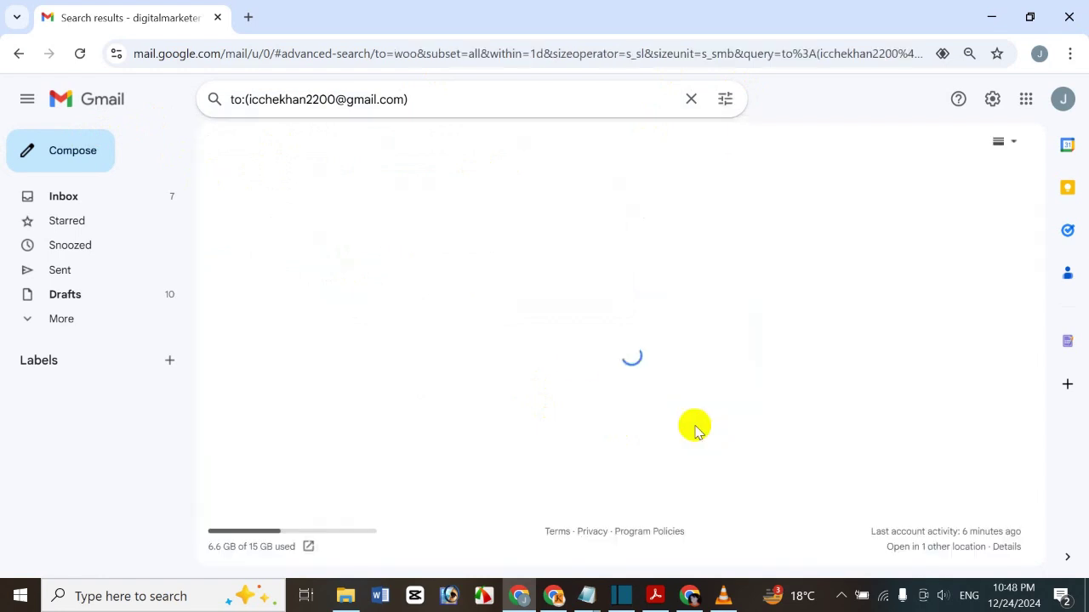
Clear the recipient in the advanced search and search by the subject "hello" instead
click(724, 99)
drag(352, 175, 224, 146)
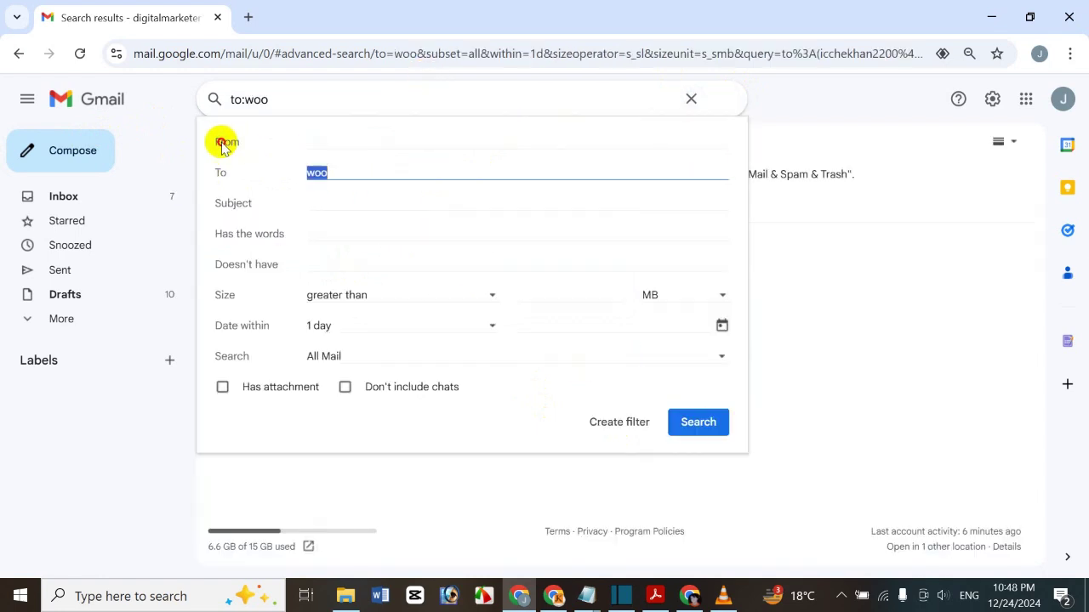
key(BackSpace)
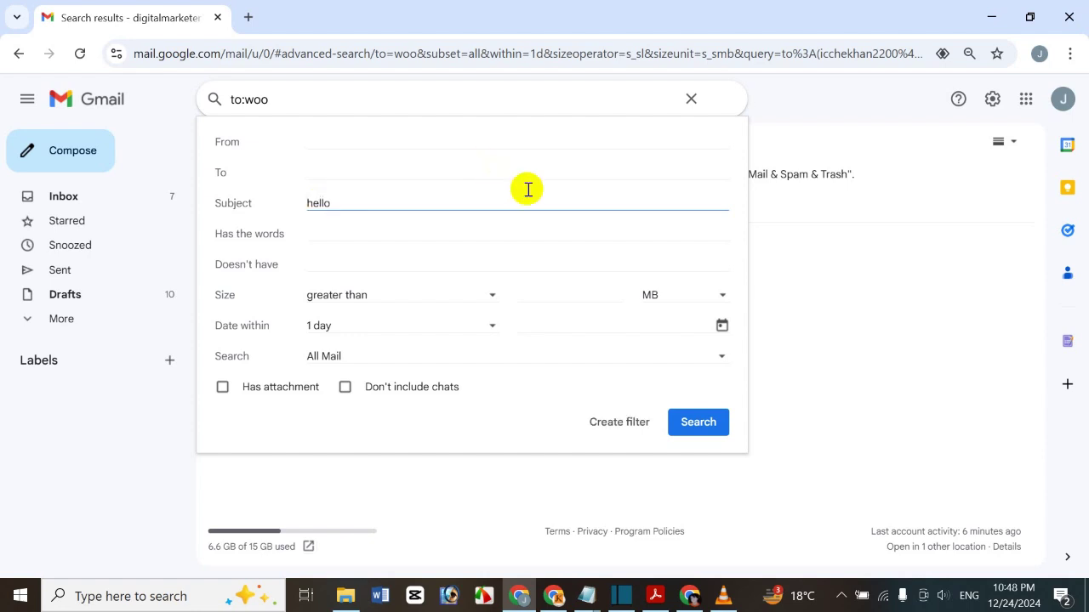
click(697, 420)
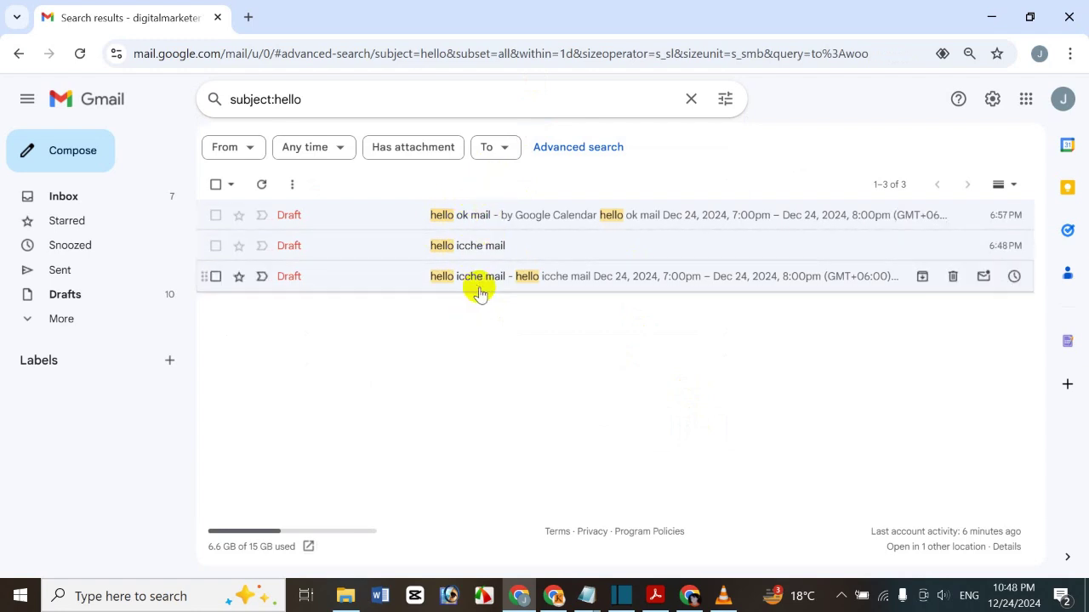
Clear the subject, run an advanced search for messages that have the word "hi", and look through the results
click(725, 100)
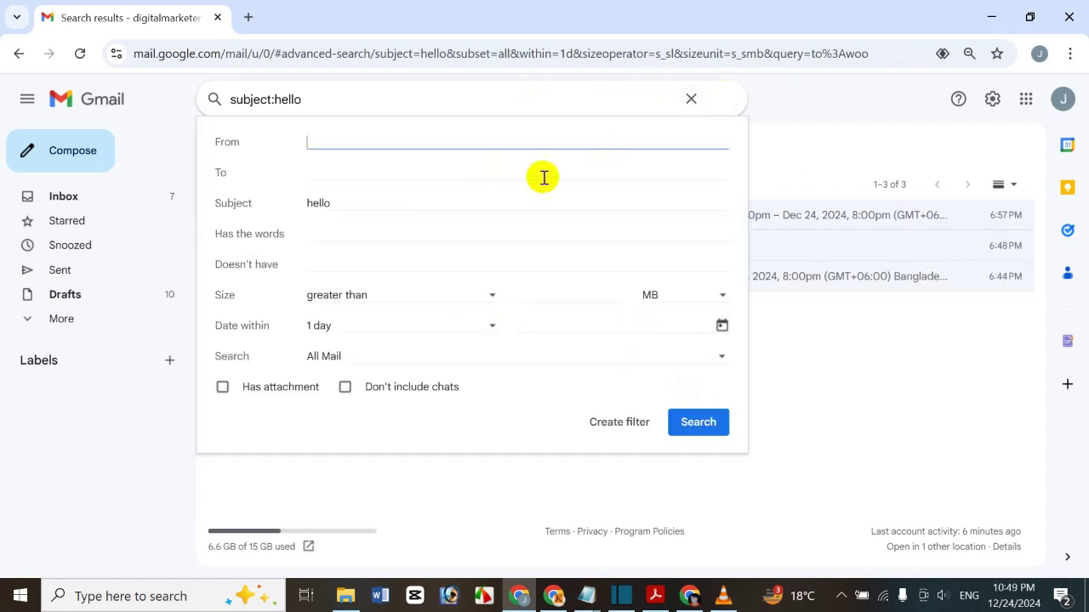
double_click(362, 196)
key(BackSpace)
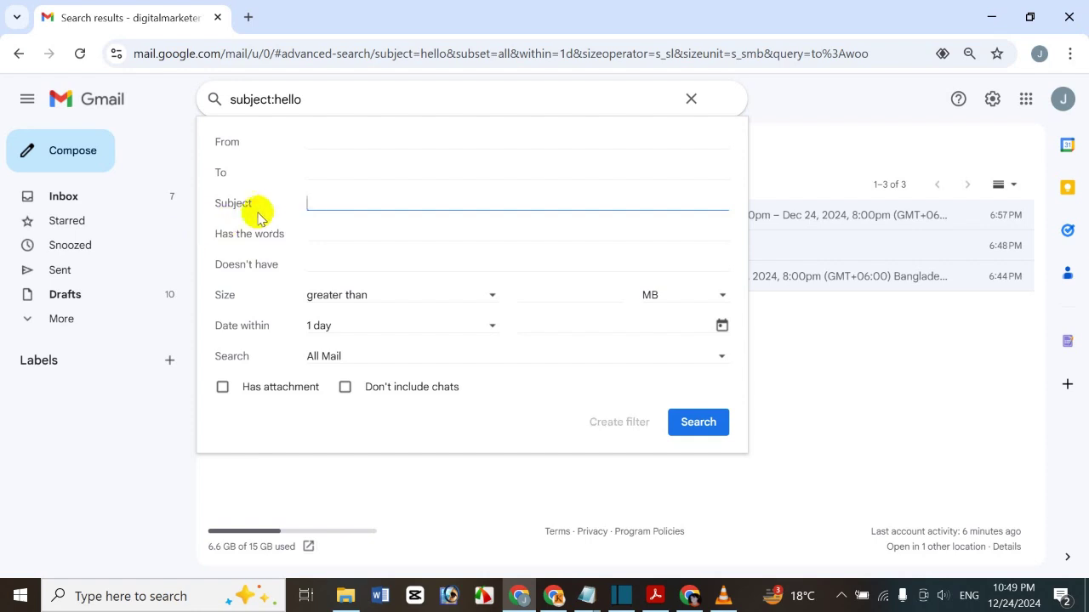
click(313, 238)
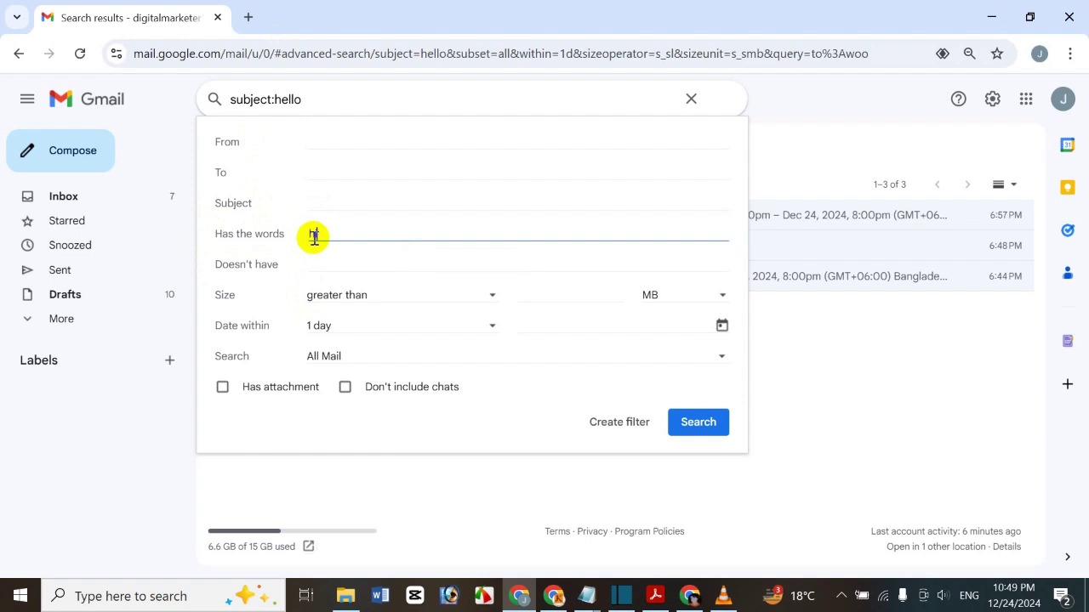
click(711, 423)
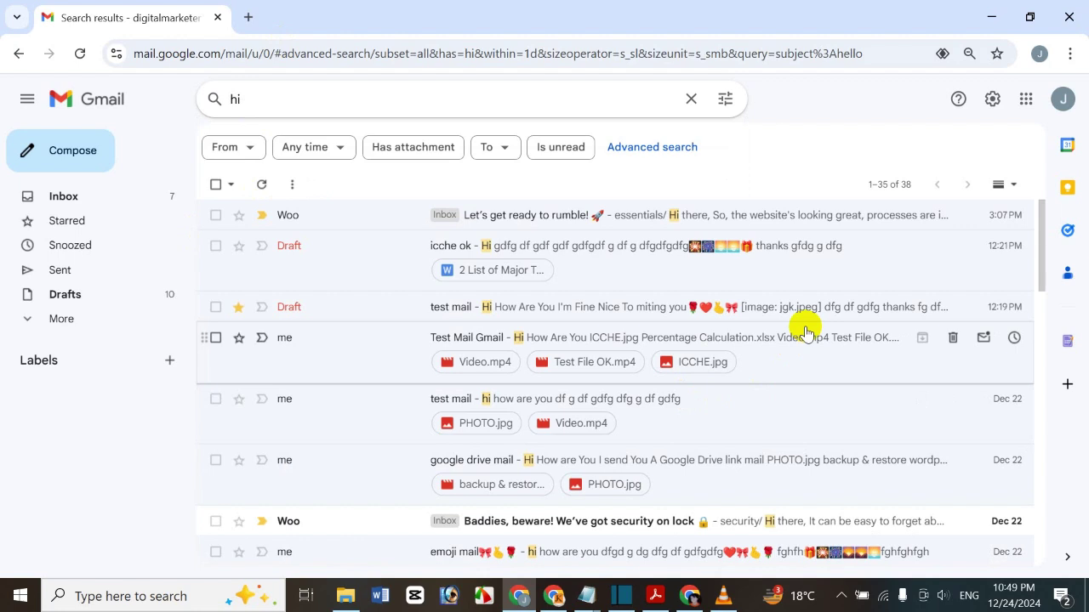
drag(1039, 232, 1033, 539)
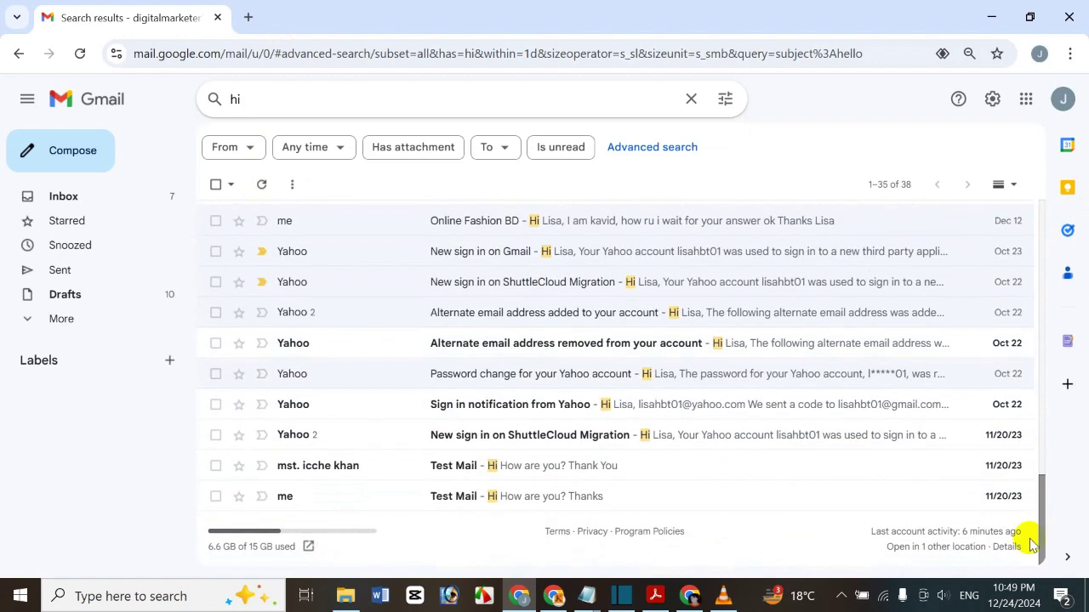
Clear the query, run an advanced search for messages containing the contact's first name, and look through the results
click(704, 99)
click(723, 99)
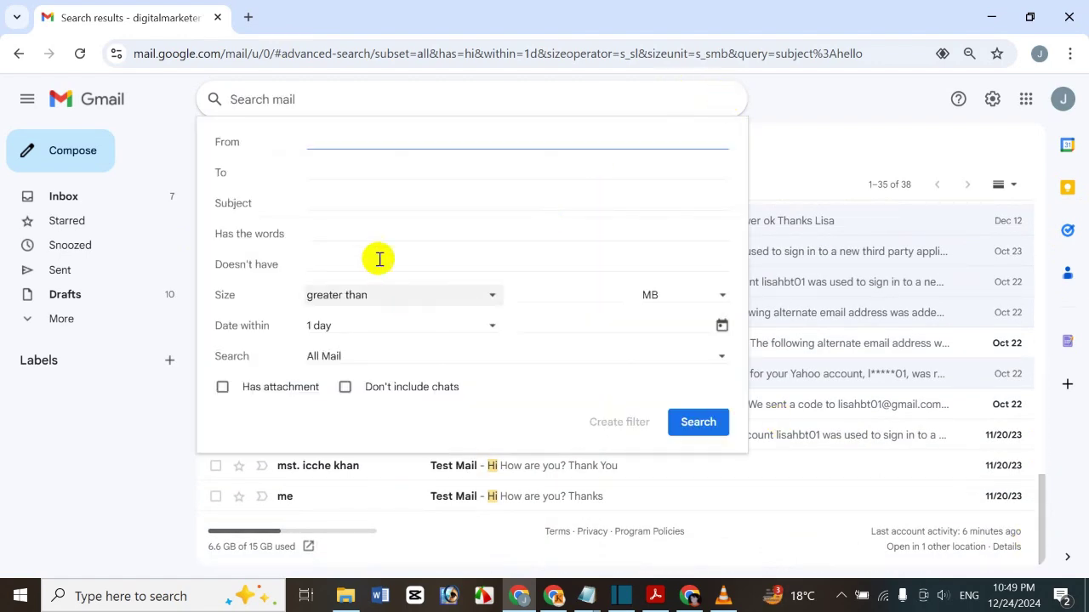
click(362, 240)
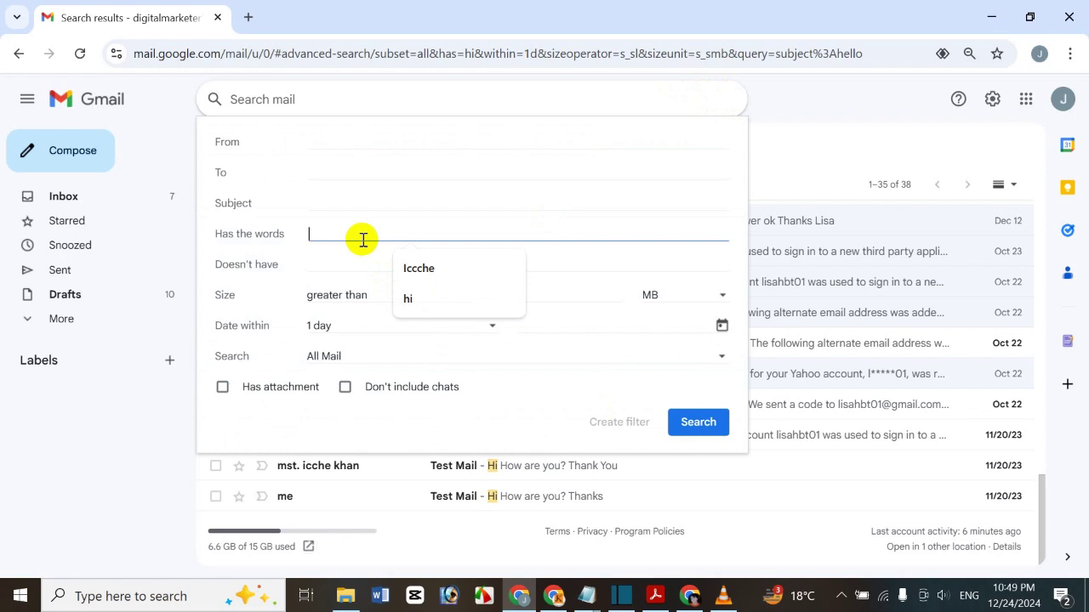
text(icche)
click(708, 420)
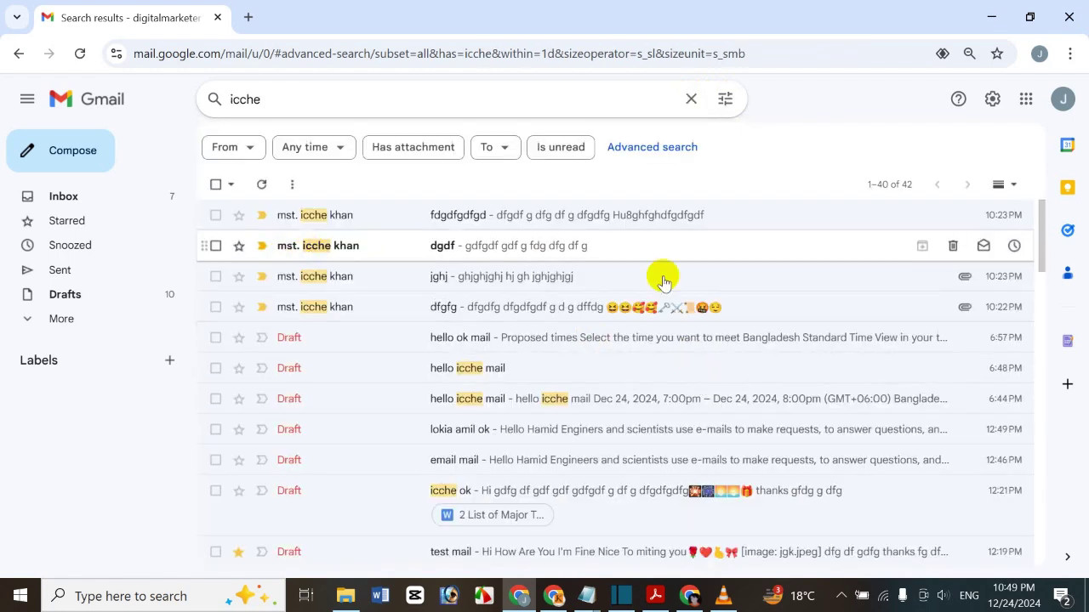
drag(1040, 238, 1020, 190)
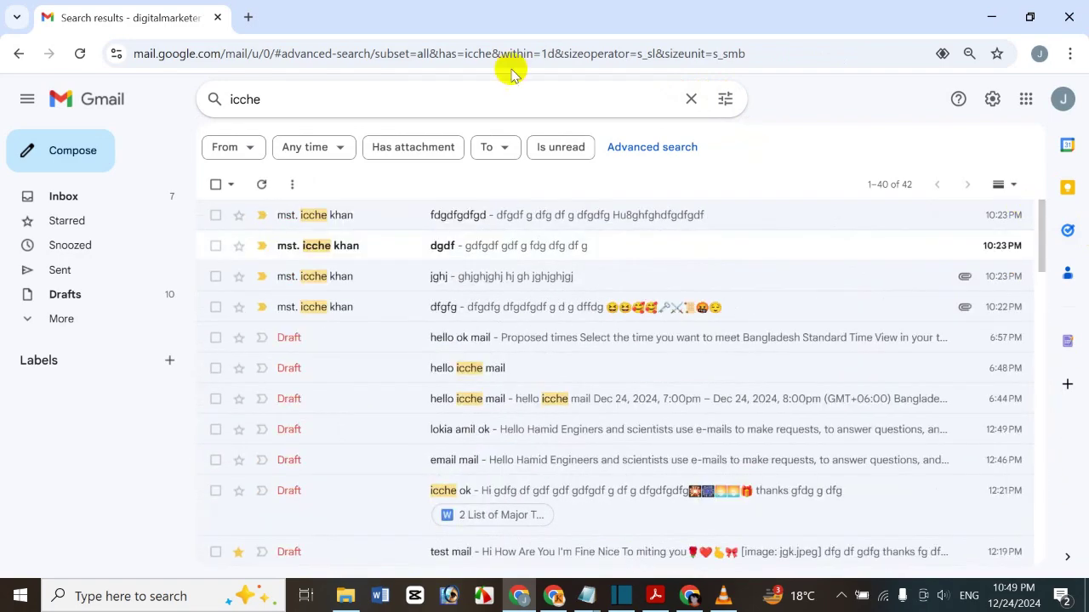
Clear the included word, run an advanced search excluding messages with the contact's first name, and look through the results
click(726, 98)
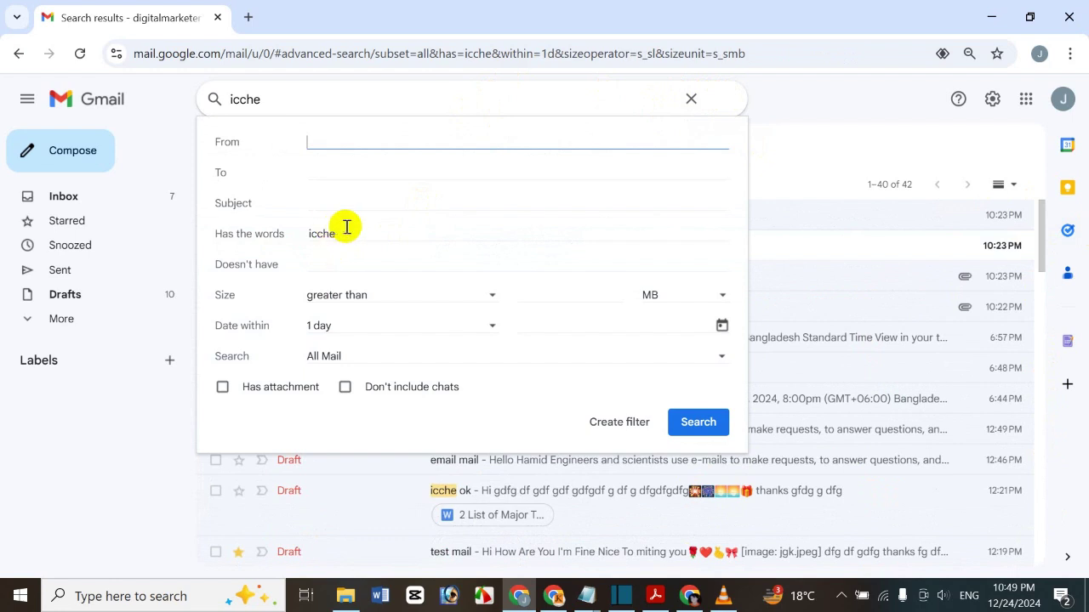
drag(350, 233, 224, 233)
key(BackSpace)
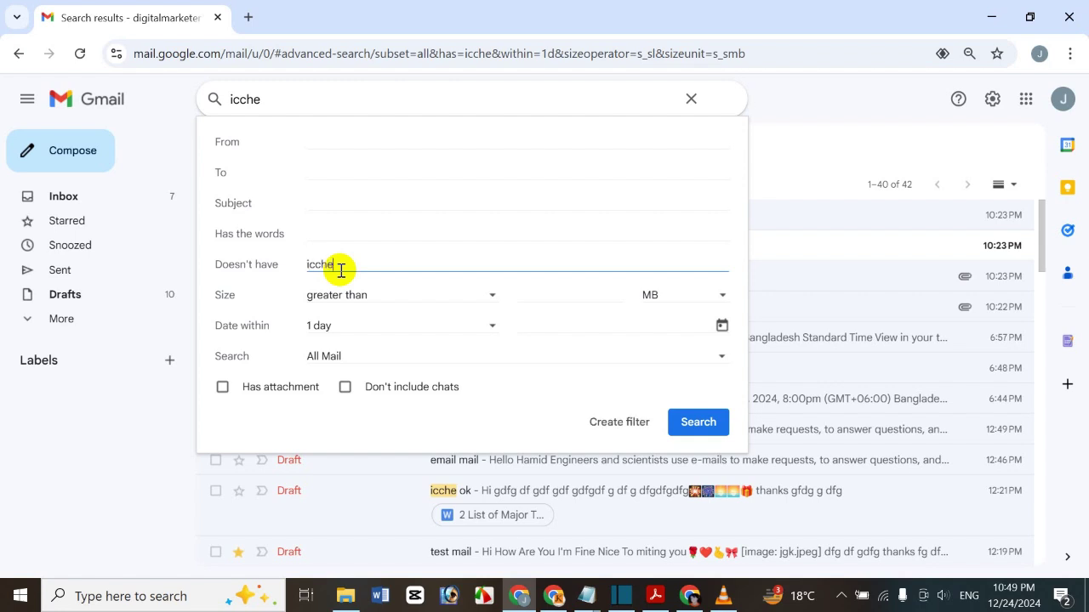
click(696, 435)
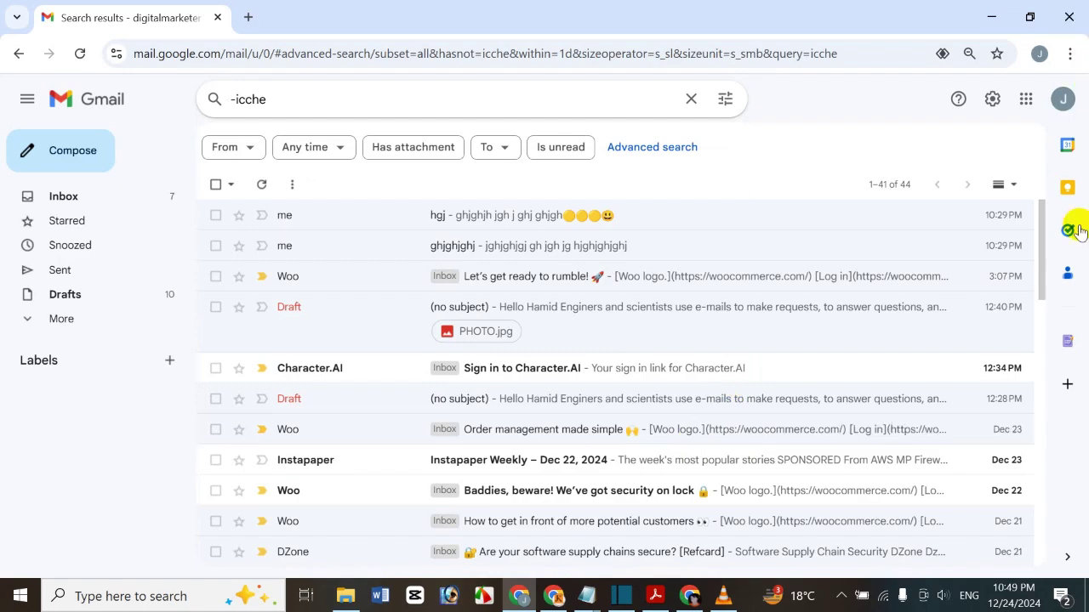
drag(1044, 255, 1023, 204)
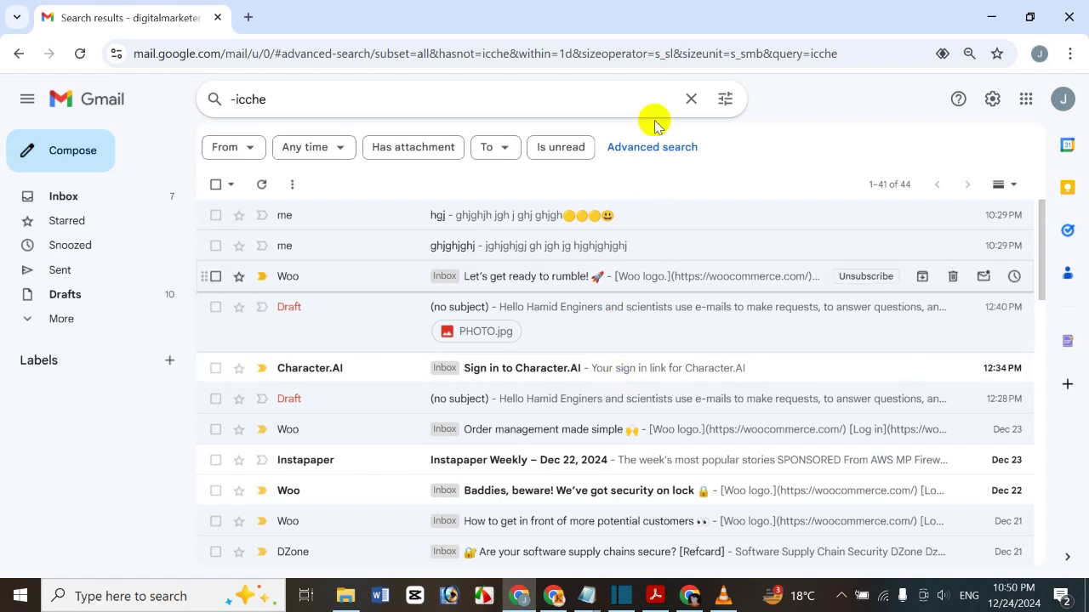
Reopen the advanced search form and clear the excluded word
click(724, 100)
click(724, 99)
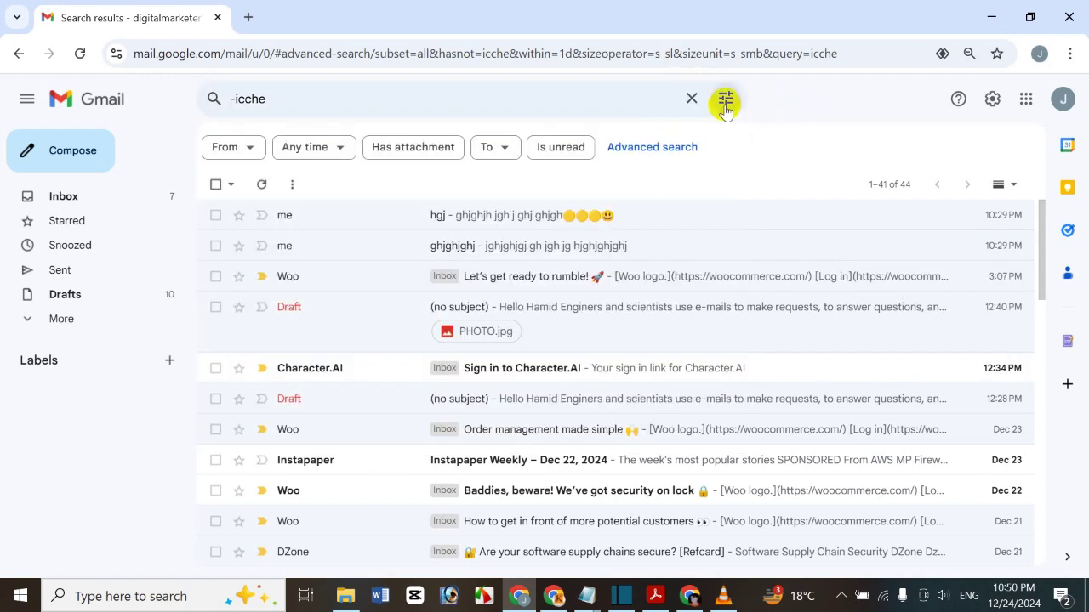
click(678, 145)
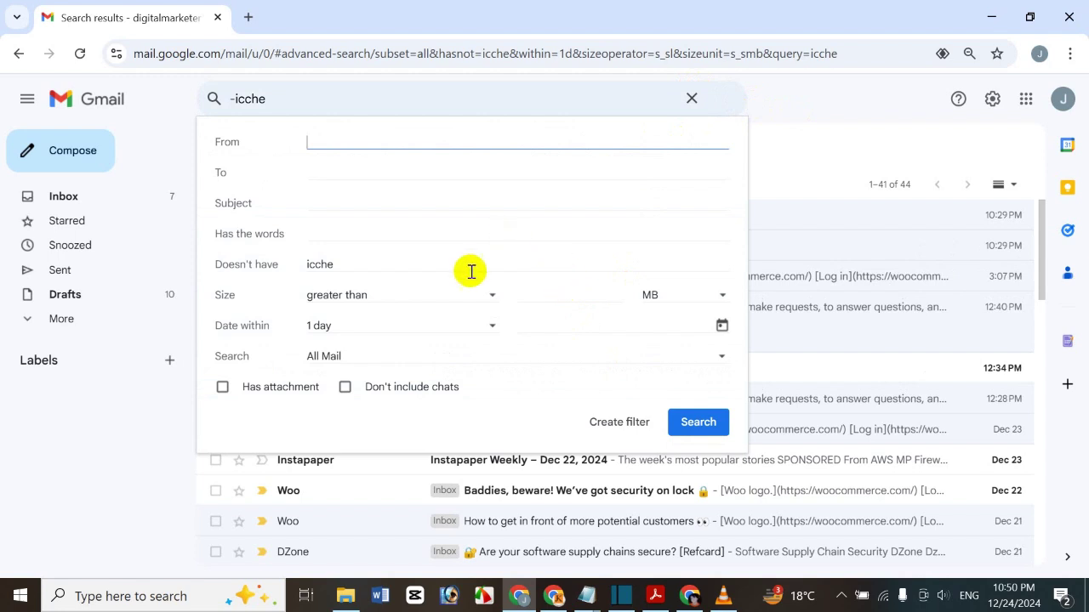
double_click(425, 269)
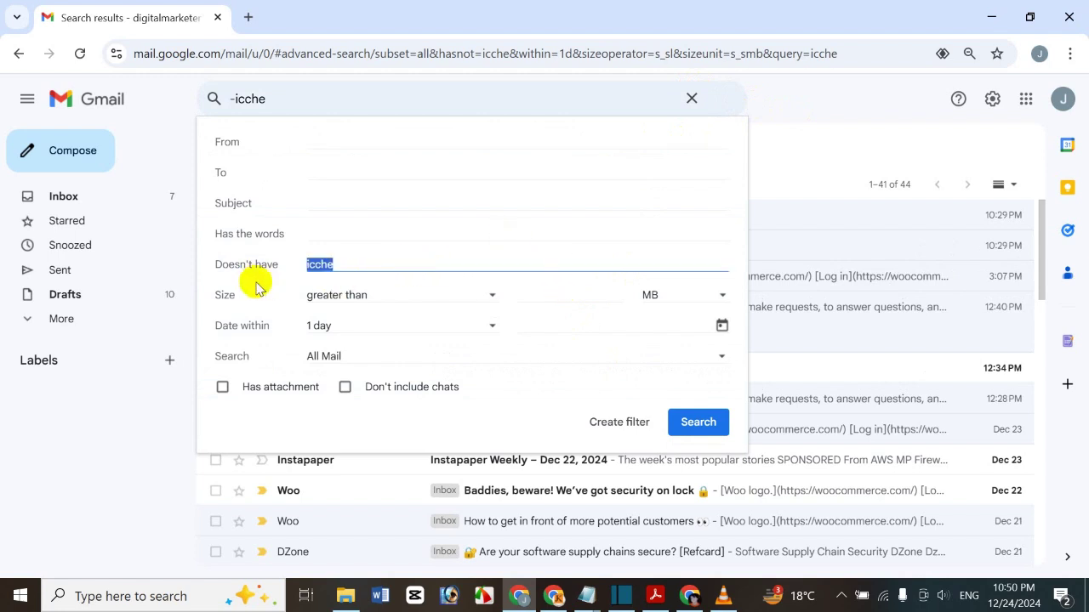
key(BackSpace)
Run an advanced search for messages with a size greater than 20 KB and look through the results
click(367, 298)
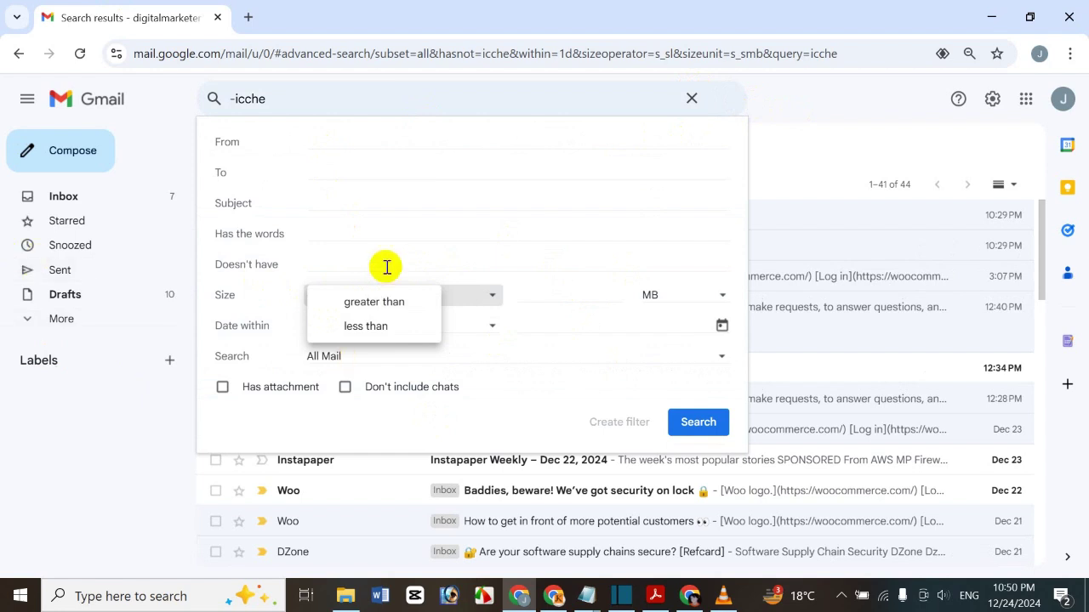
click(400, 311)
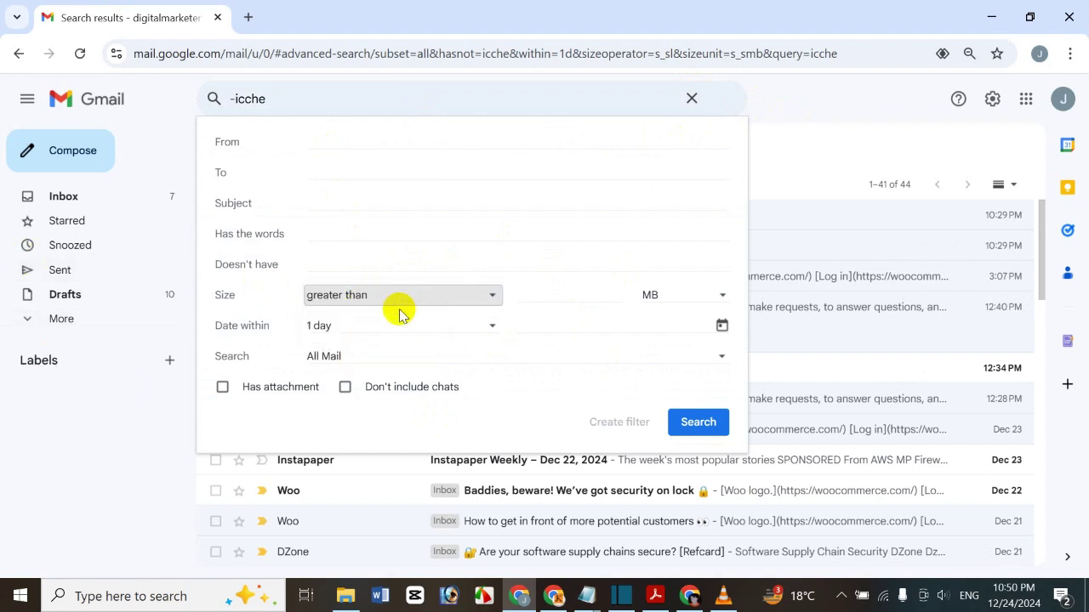
click(588, 290)
click(640, 296)
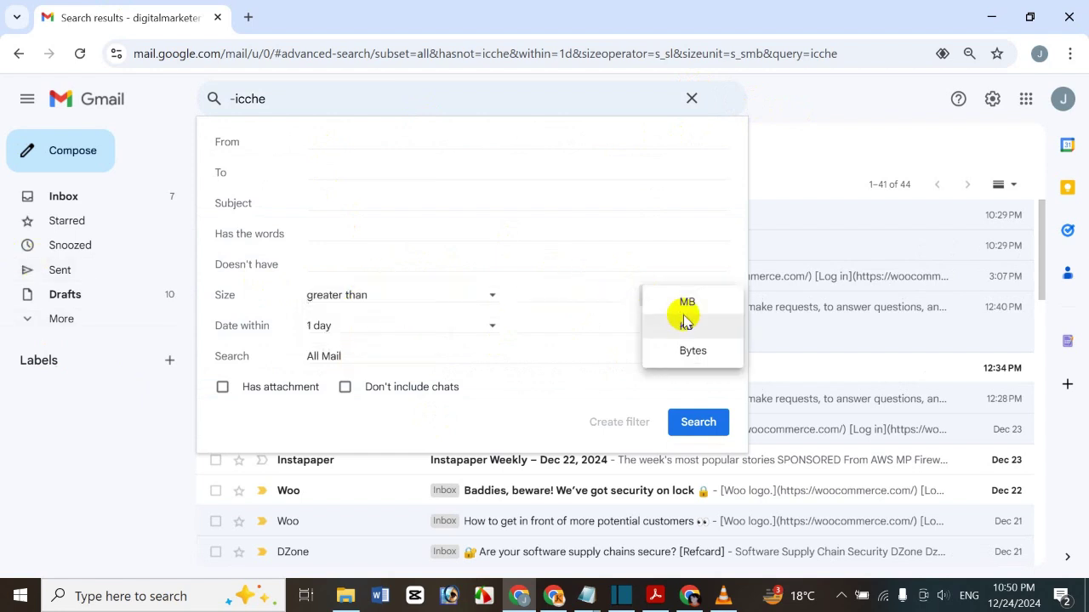
click(683, 322)
click(584, 299)
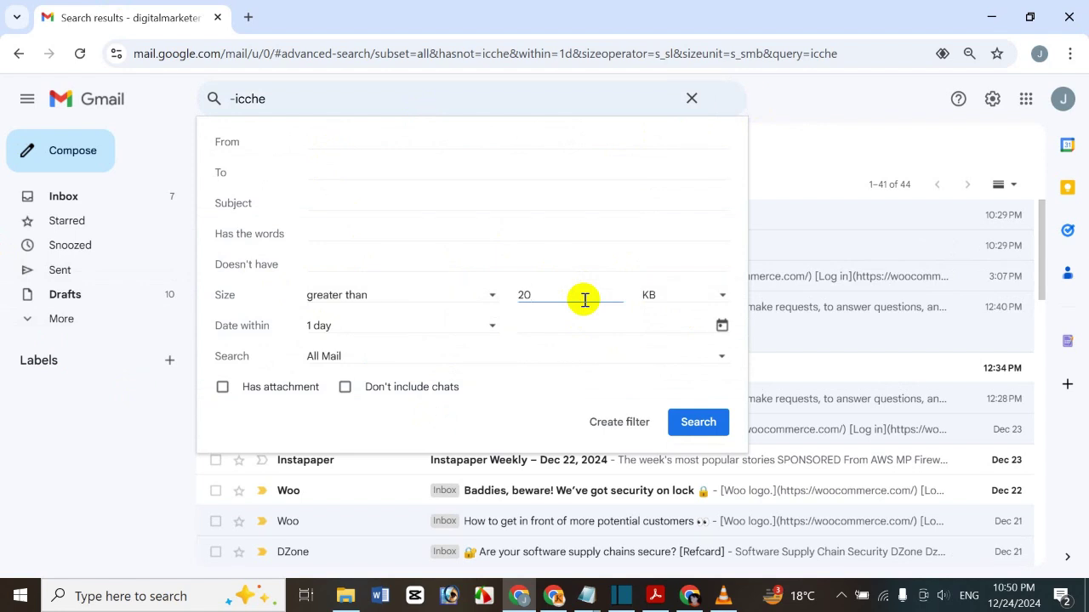
click(710, 422)
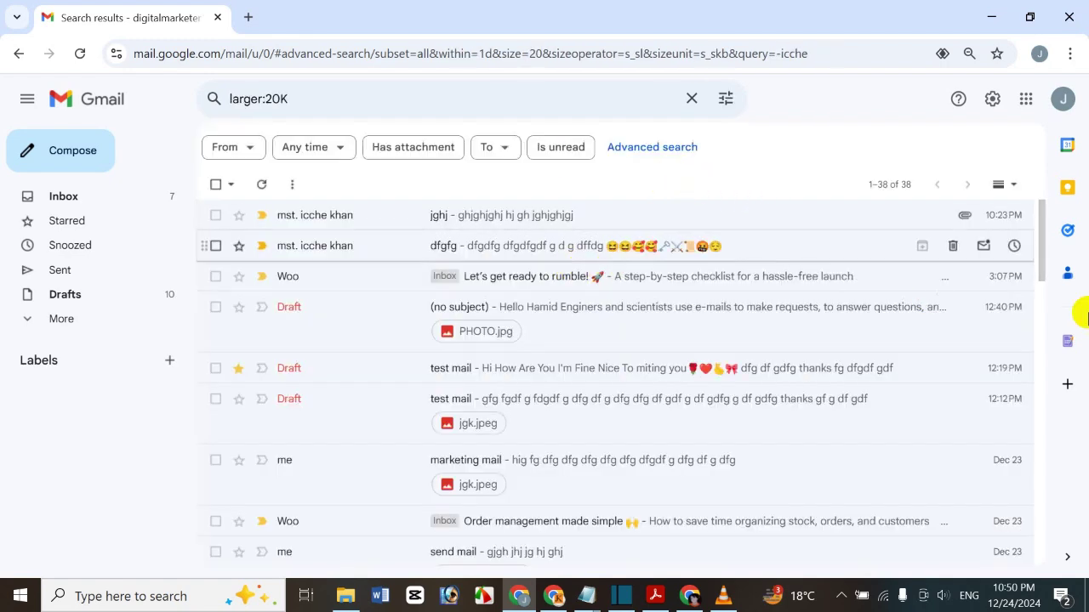
scroll(1033, 256, down, 4)
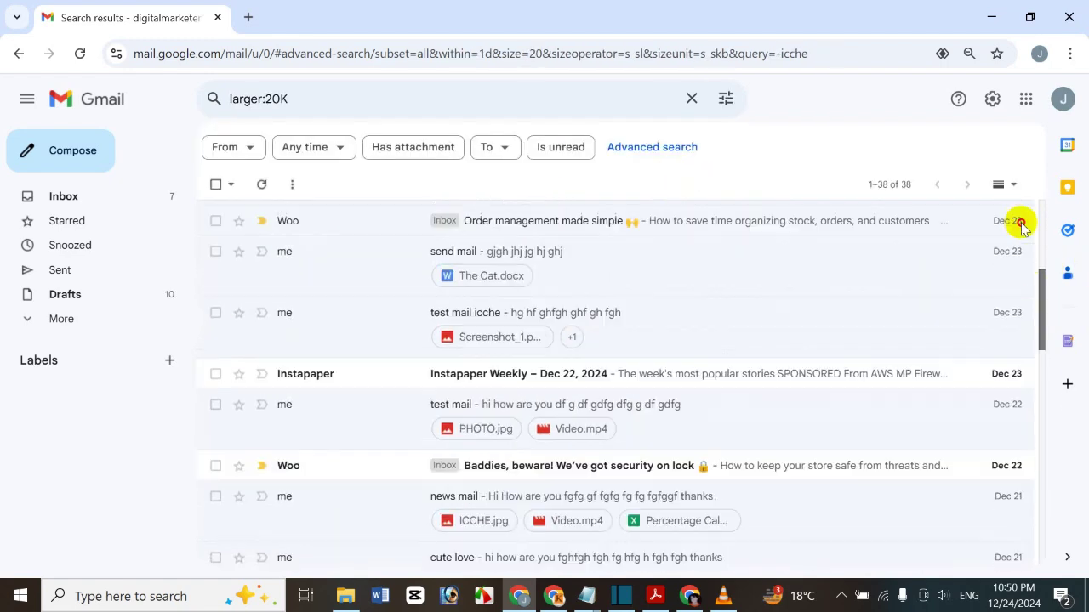
scroll(1021, 221, up, 4)
Rerun the advanced search with the size condition changed to less than 20 KB and look through the results
click(727, 96)
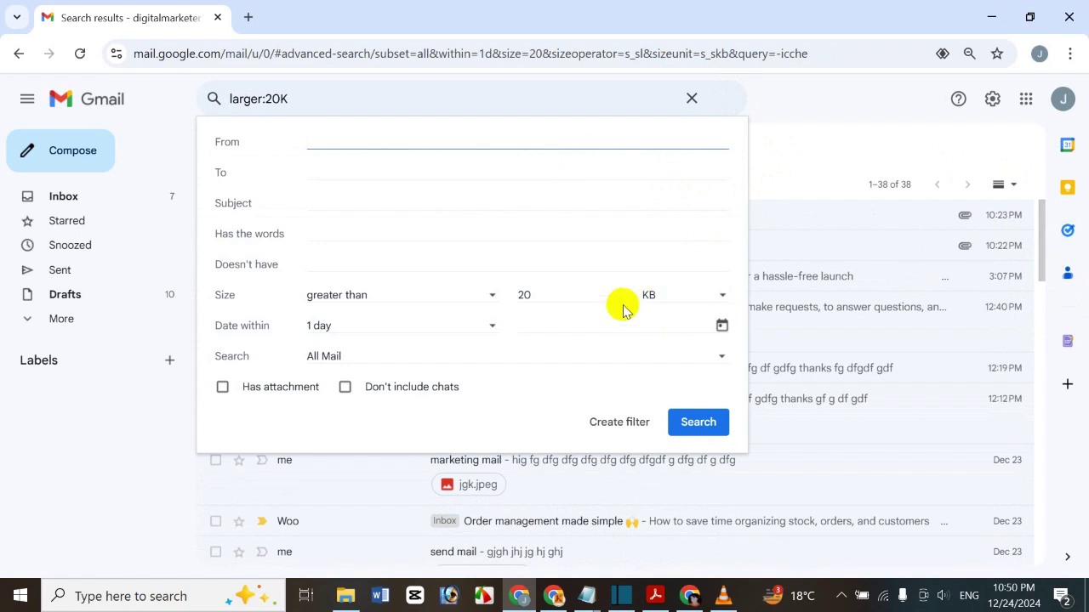
click(578, 302)
click(447, 294)
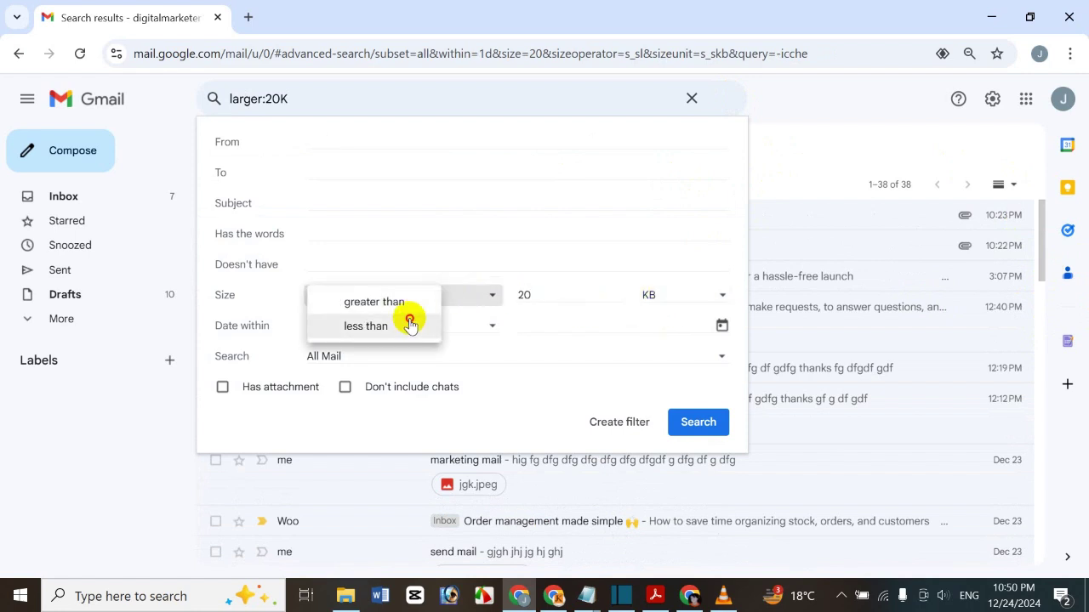
click(407, 321)
click(712, 428)
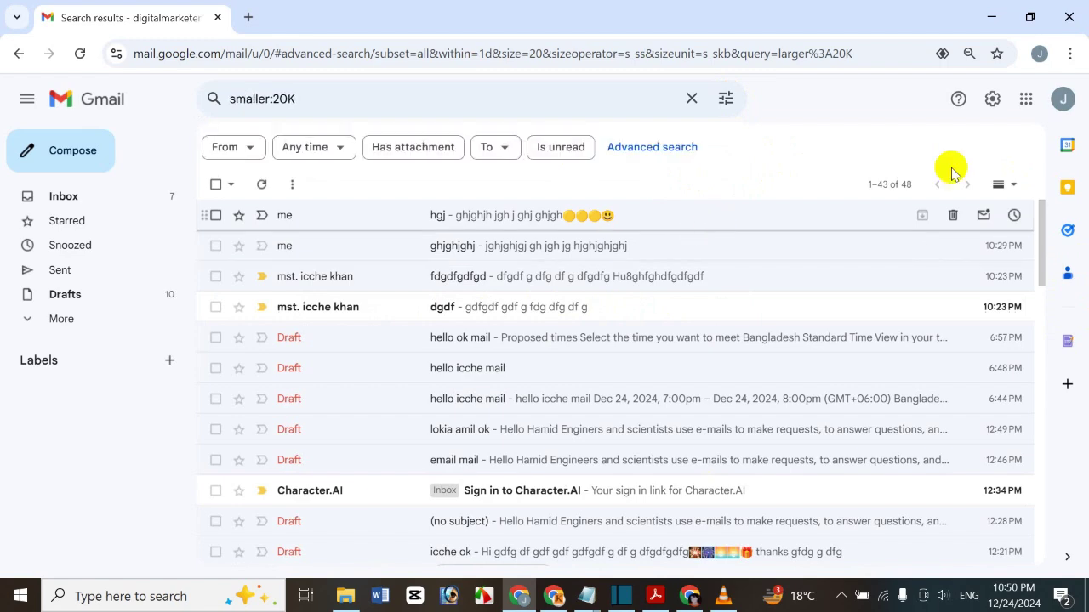
drag(1041, 226, 1036, 493)
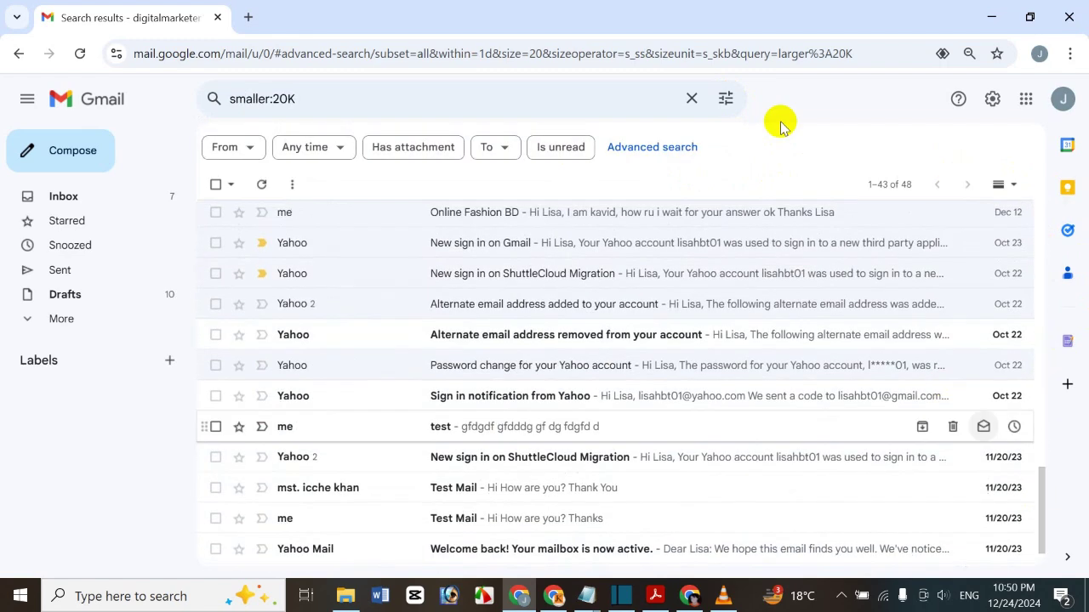
Run an advanced search for messages under 20 KB dated within 1 week of 2024/12/24 and look through the results
click(730, 98)
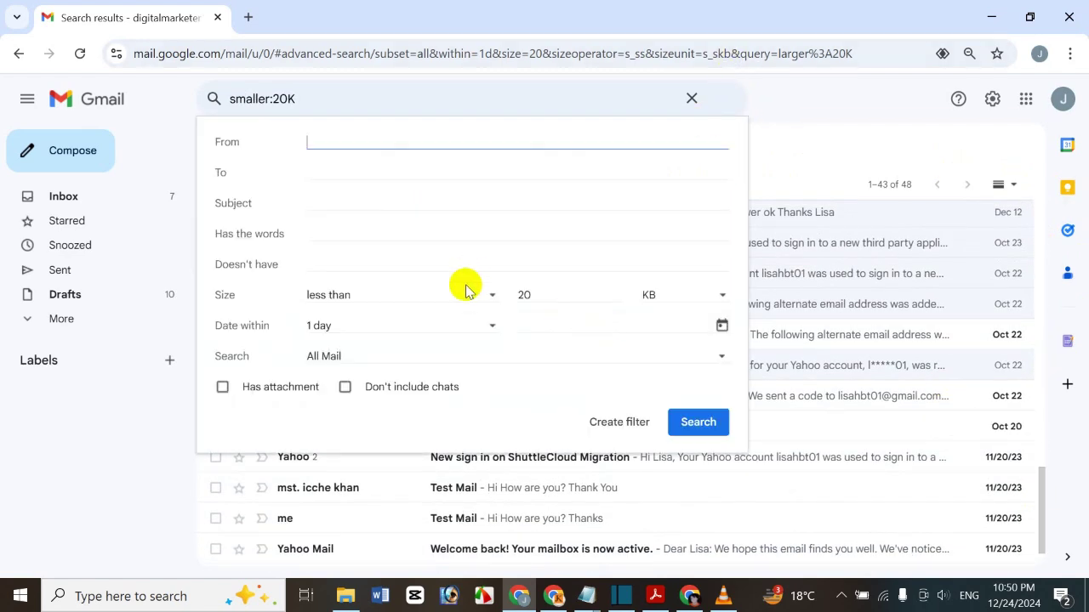
click(474, 331)
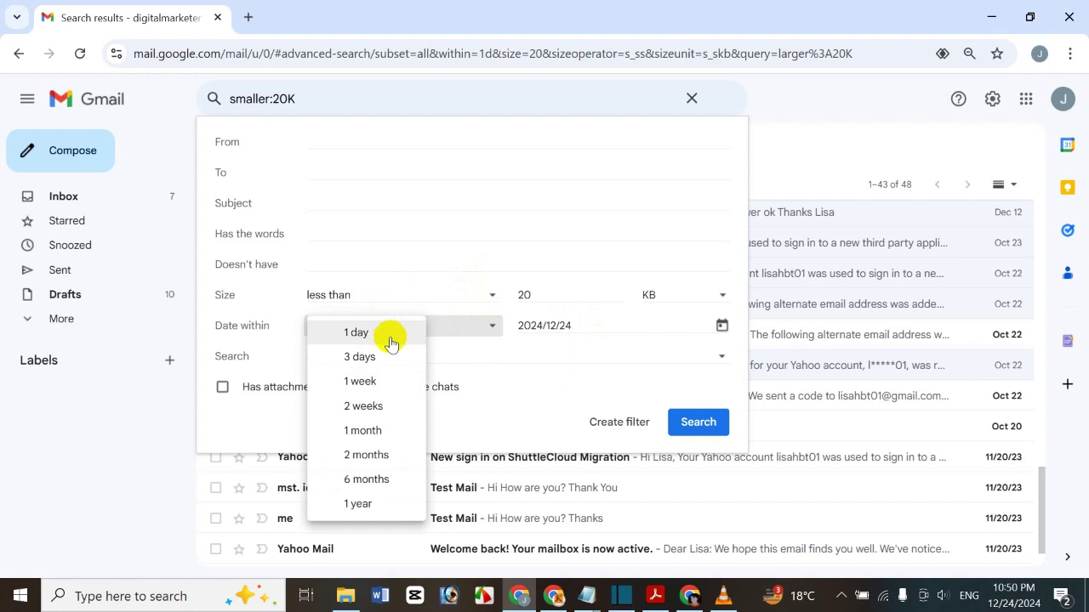
click(395, 385)
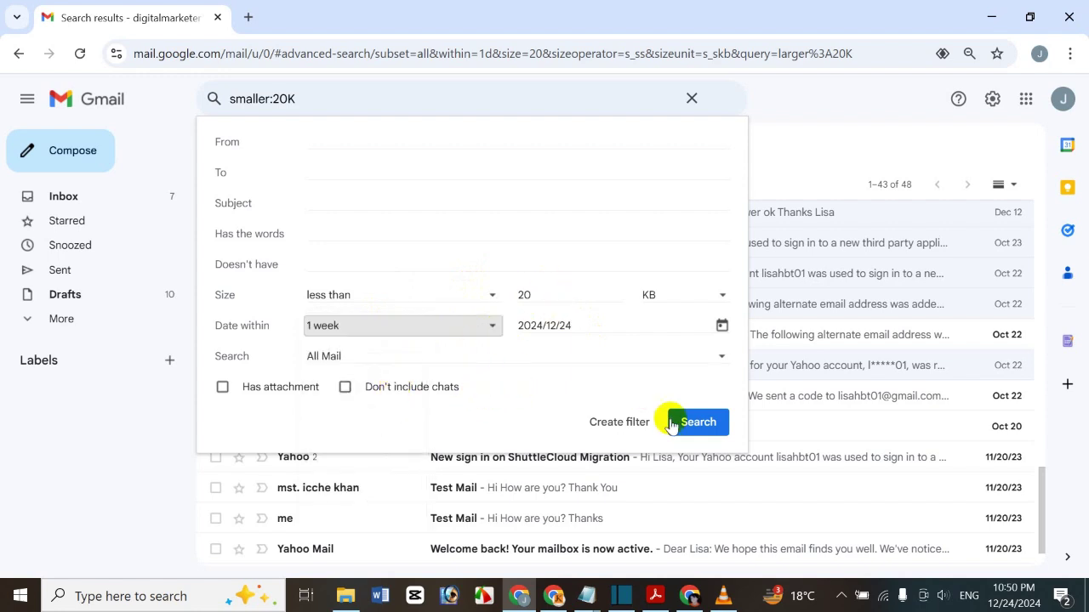
click(698, 422)
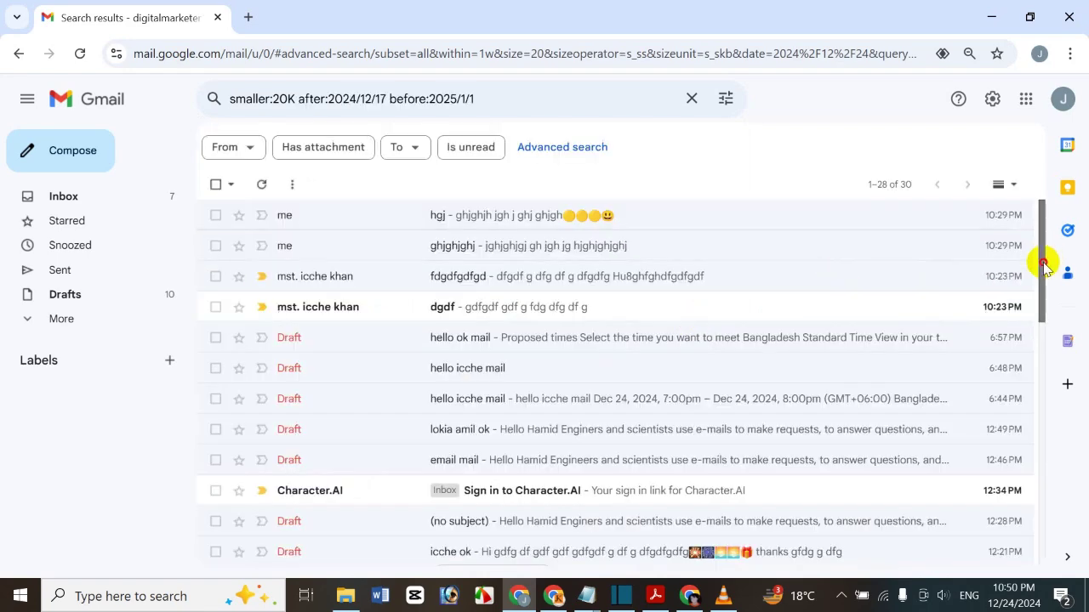
drag(1040, 260, 1015, 199)
Rerun the advanced search with the date range widened to 1 year and look through the results
click(724, 98)
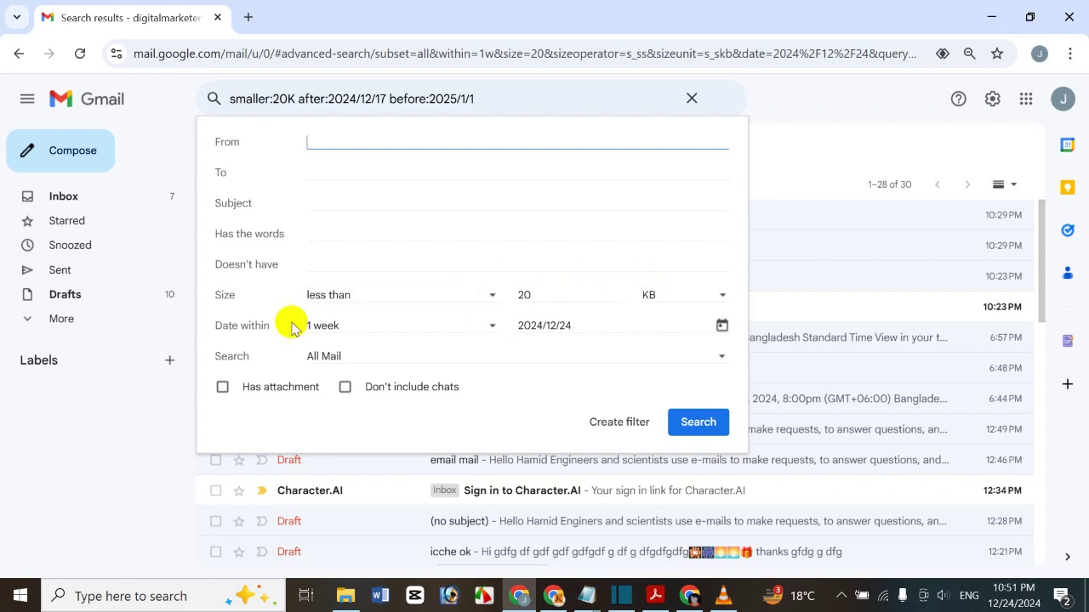
click(482, 325)
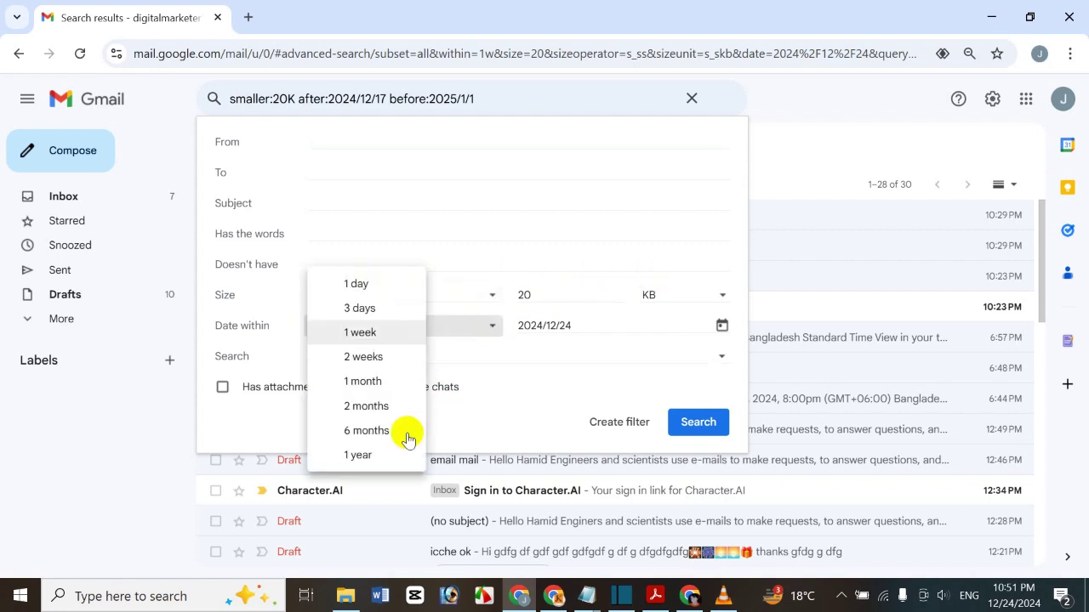
click(388, 451)
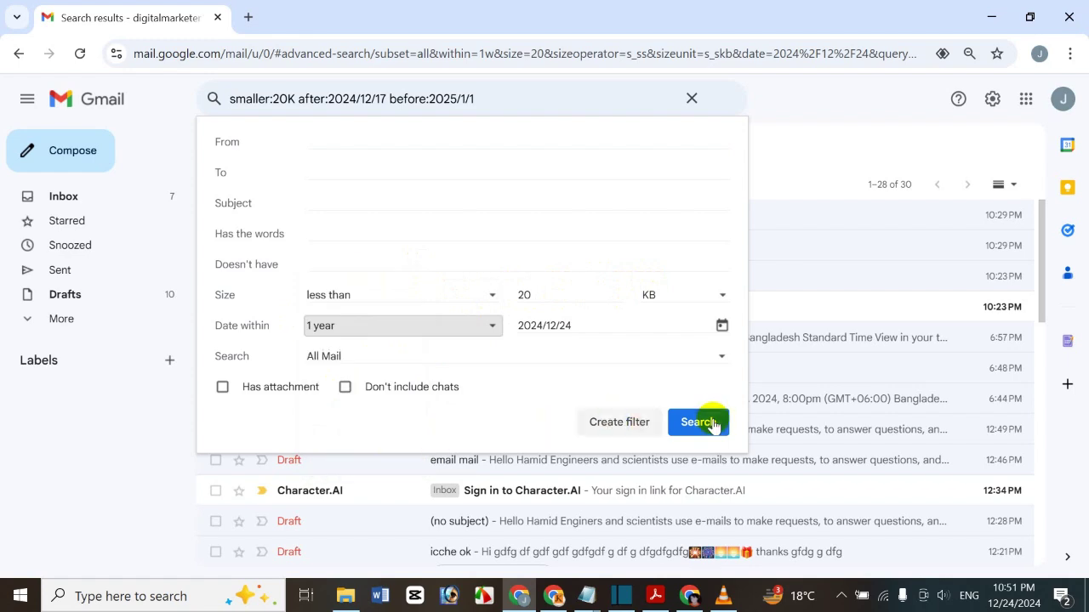
click(707, 422)
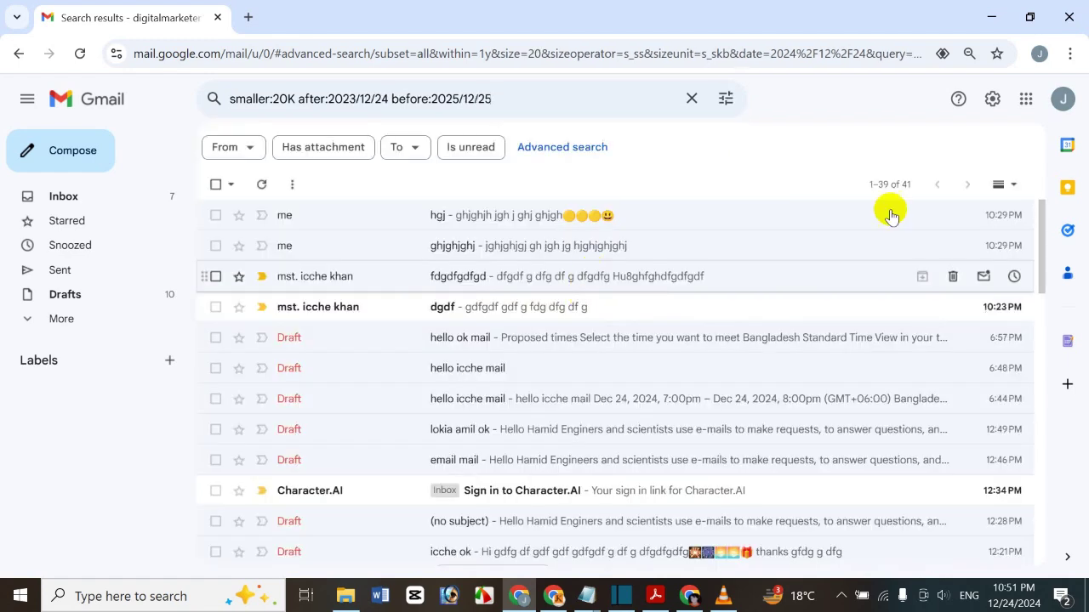
drag(1044, 236, 1004, 190)
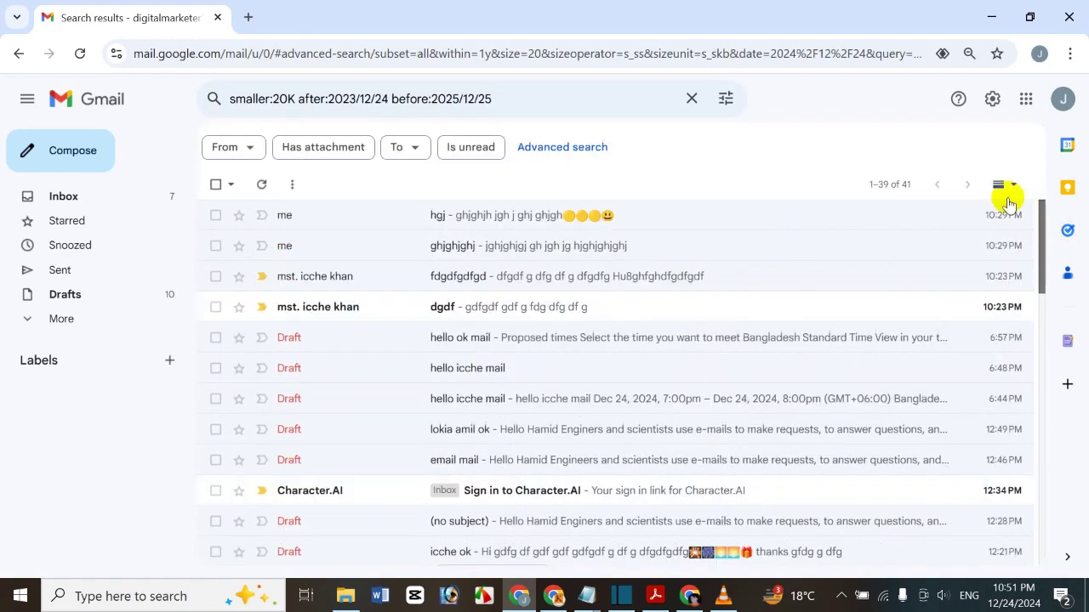
Restrict the advanced search to the Inbox and run it
click(728, 97)
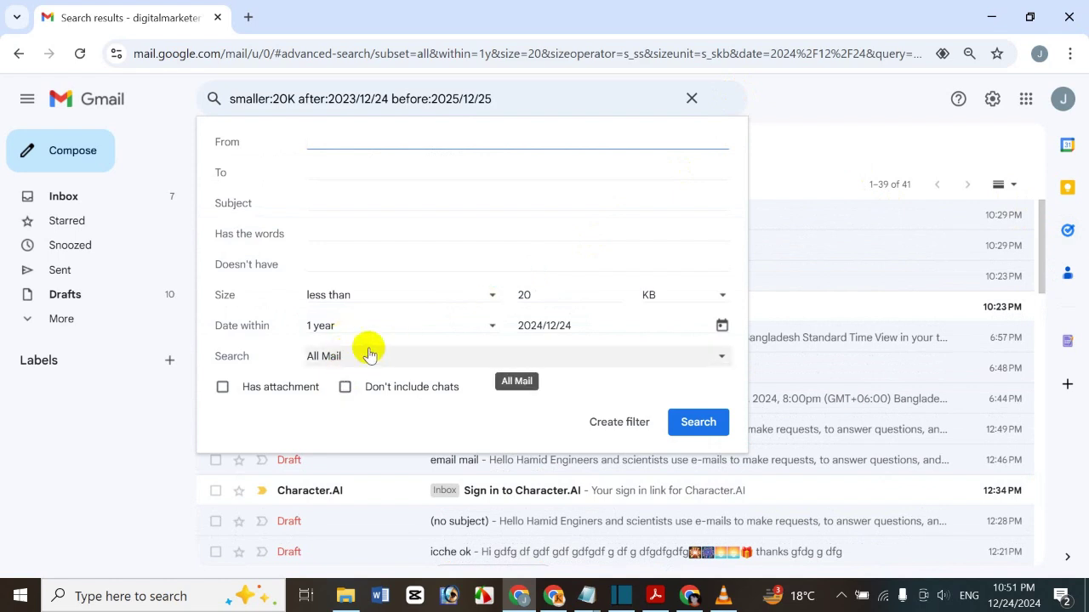
click(459, 357)
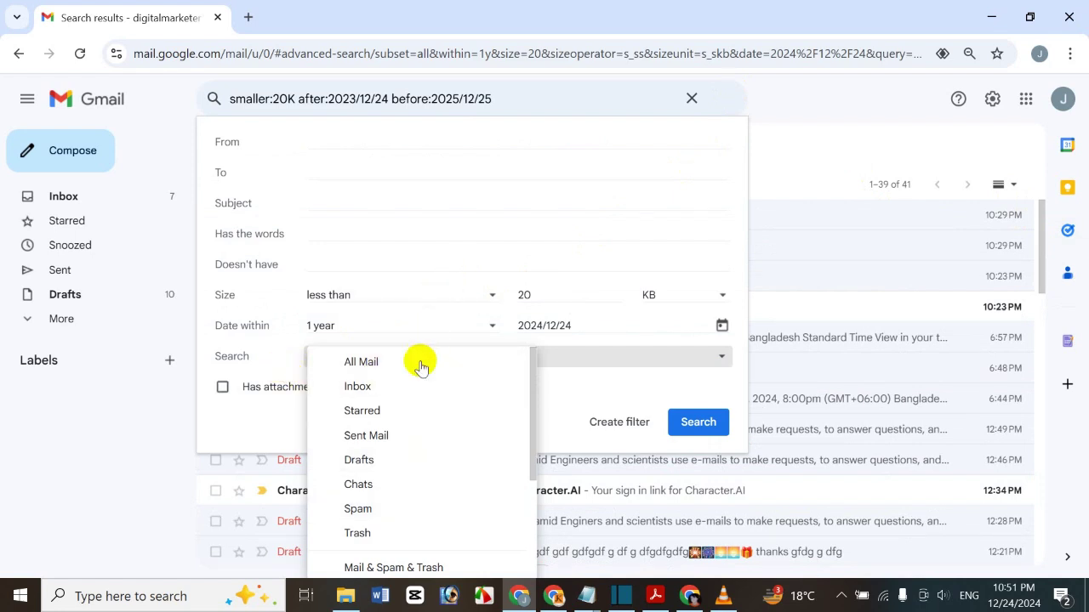
click(397, 385)
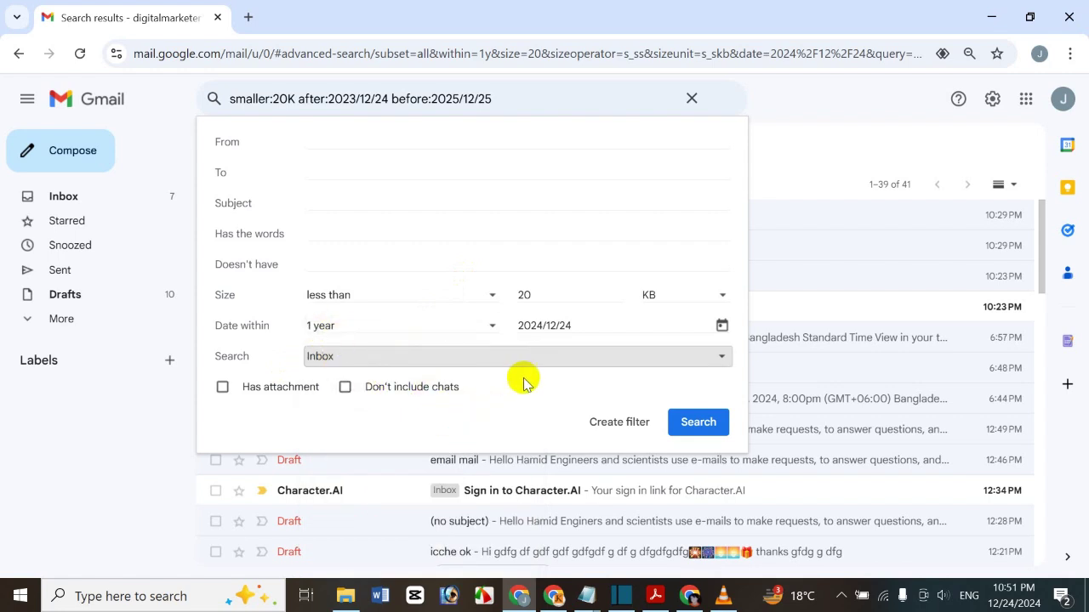
click(698, 423)
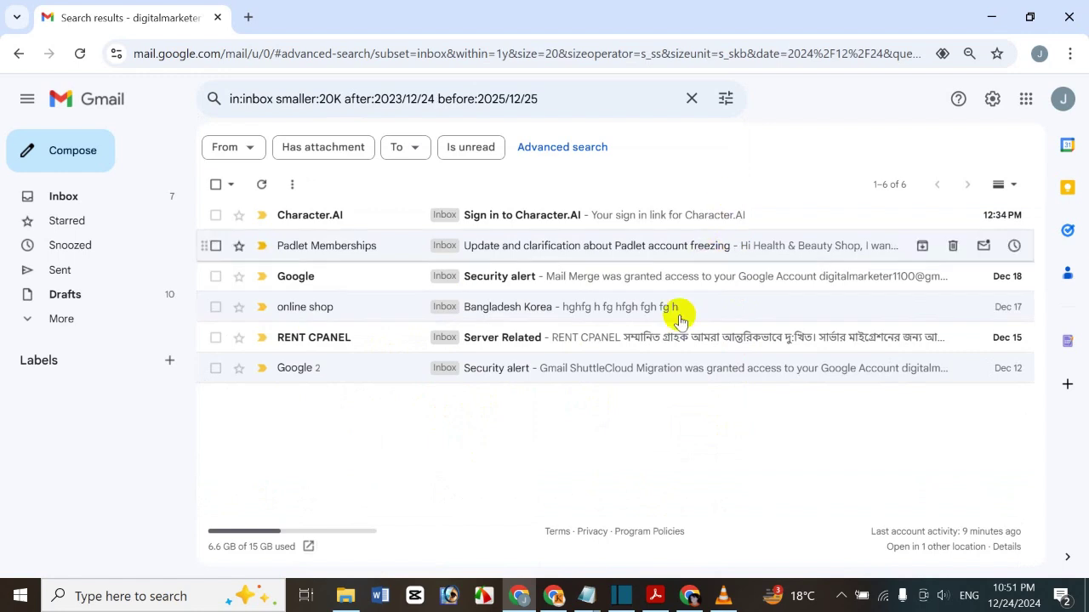
Change the advanced search location to Sent Mail and run the search
click(730, 98)
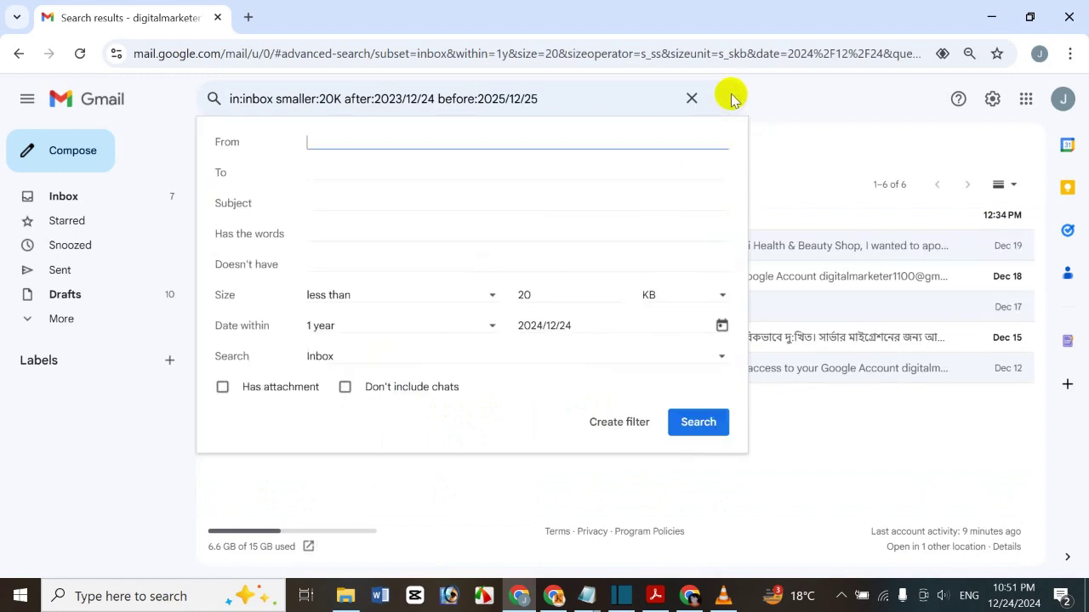
click(431, 366)
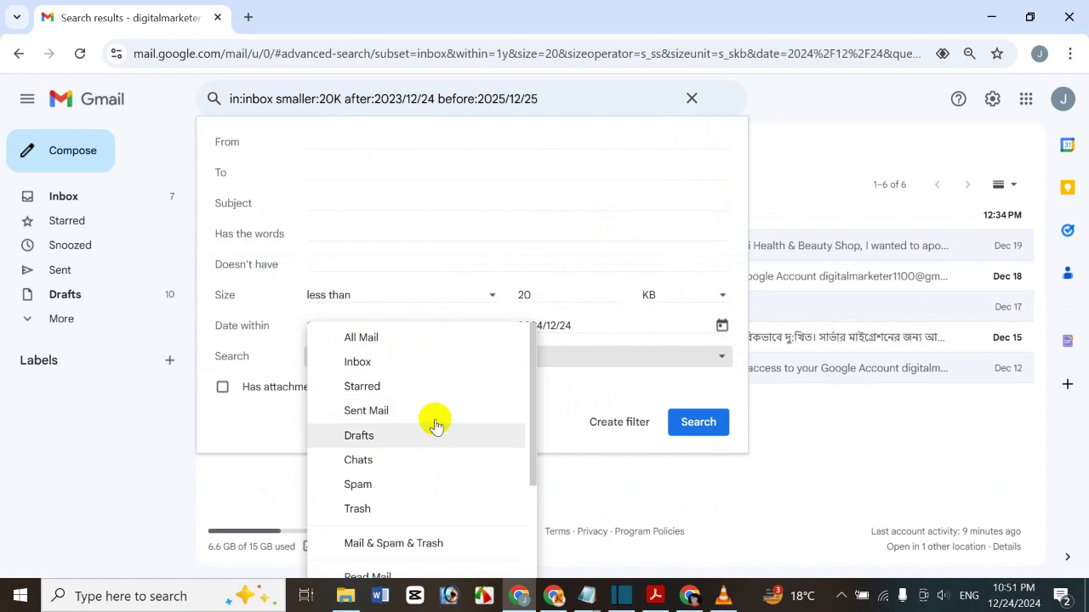
click(433, 414)
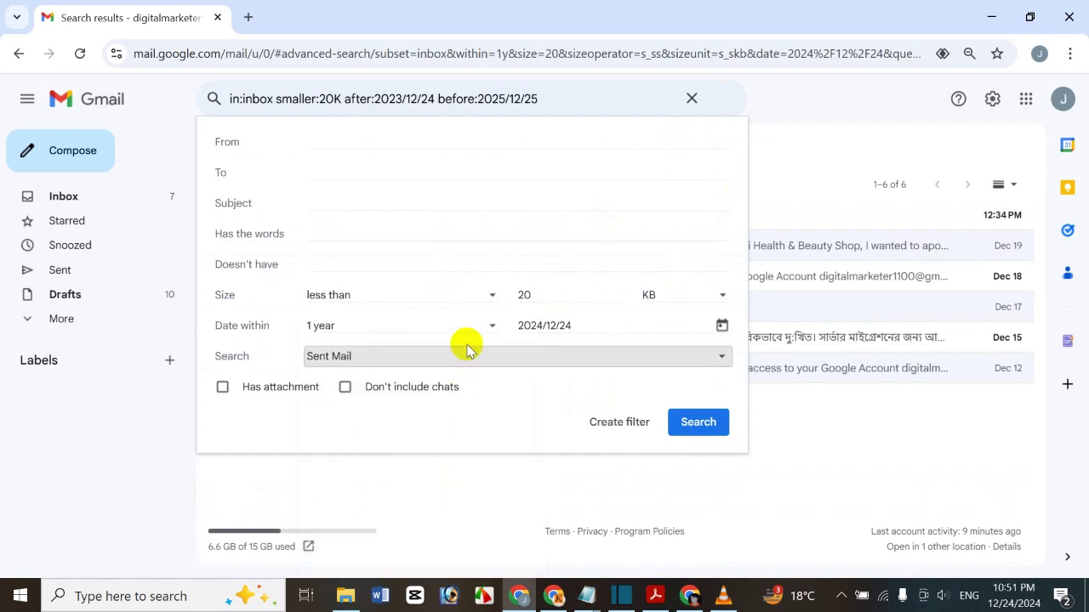
click(714, 423)
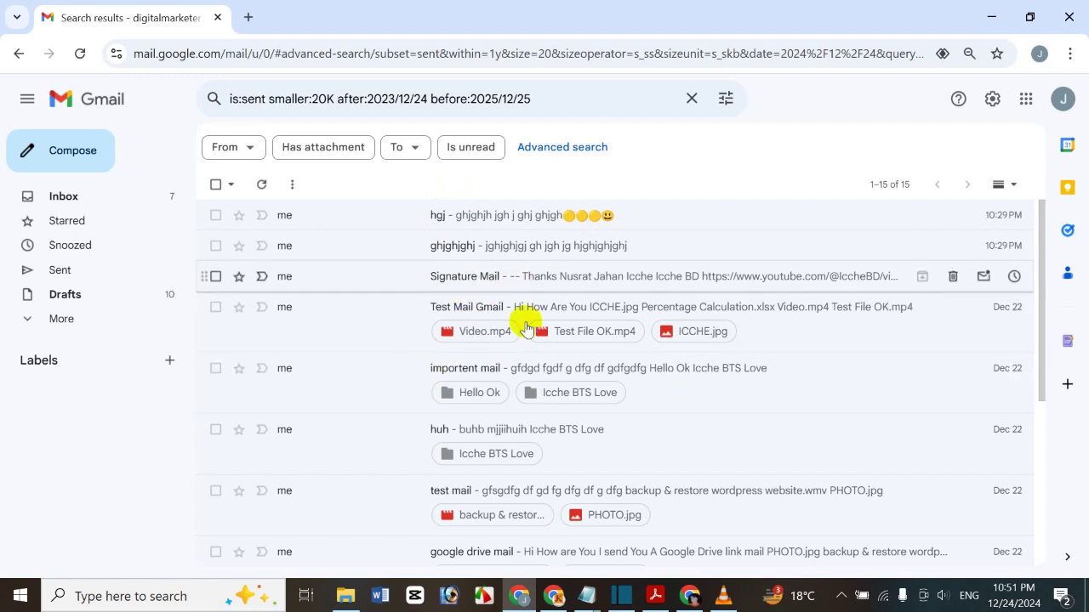
Change the advanced search location to Trash and run the search
click(718, 108)
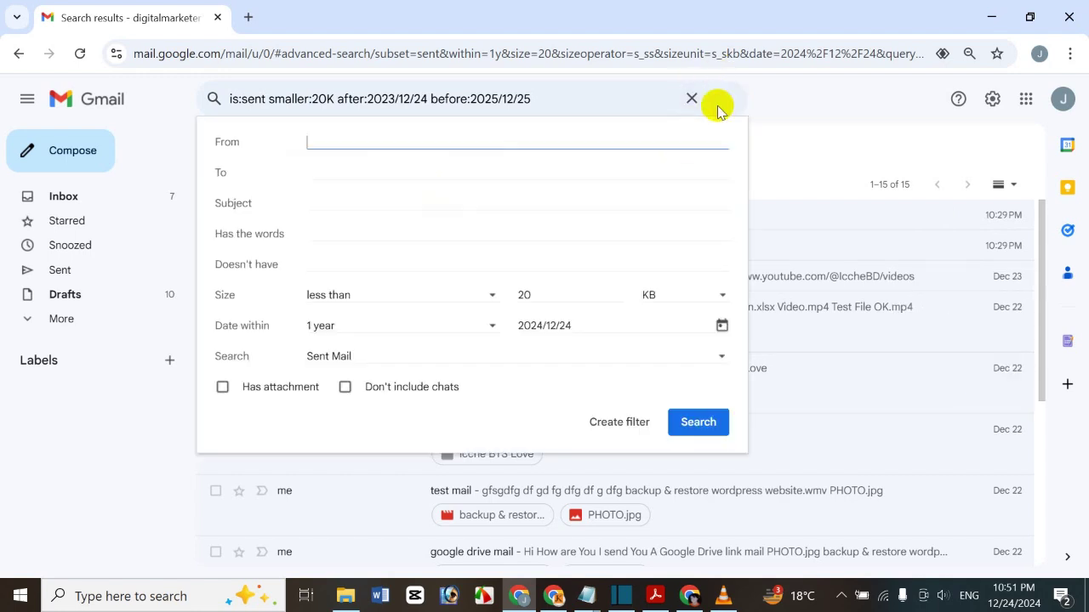
click(428, 357)
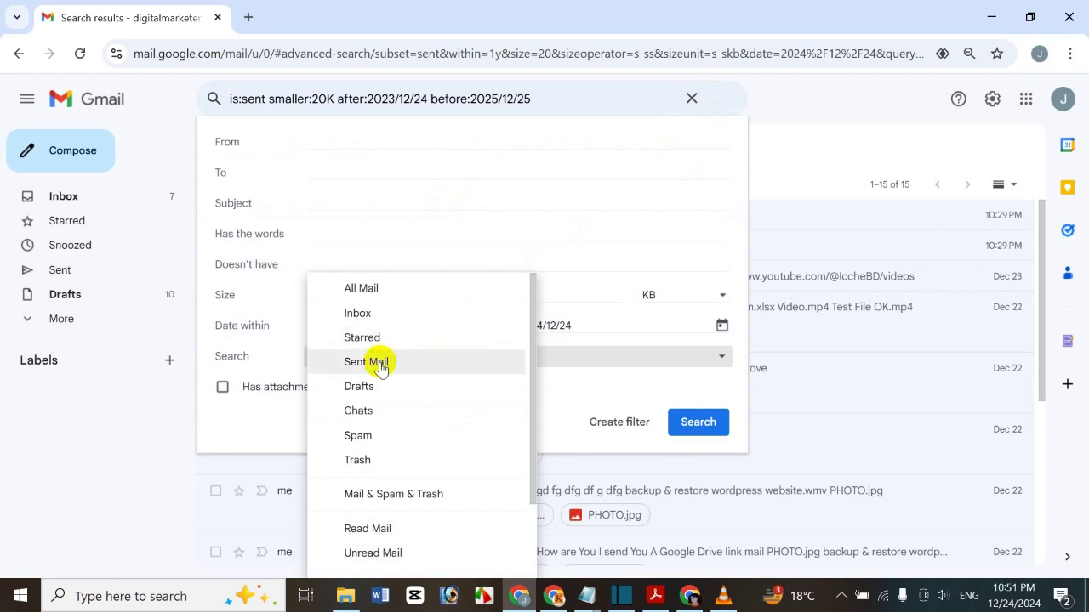
click(403, 461)
click(698, 422)
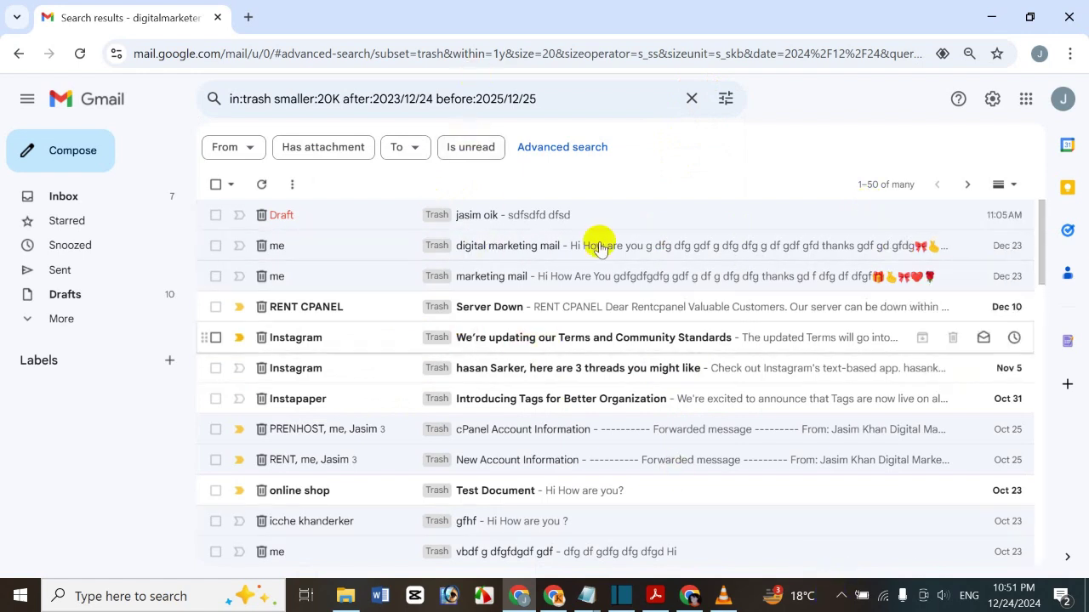
Reopen the advanced search form for the Trash search
click(722, 101)
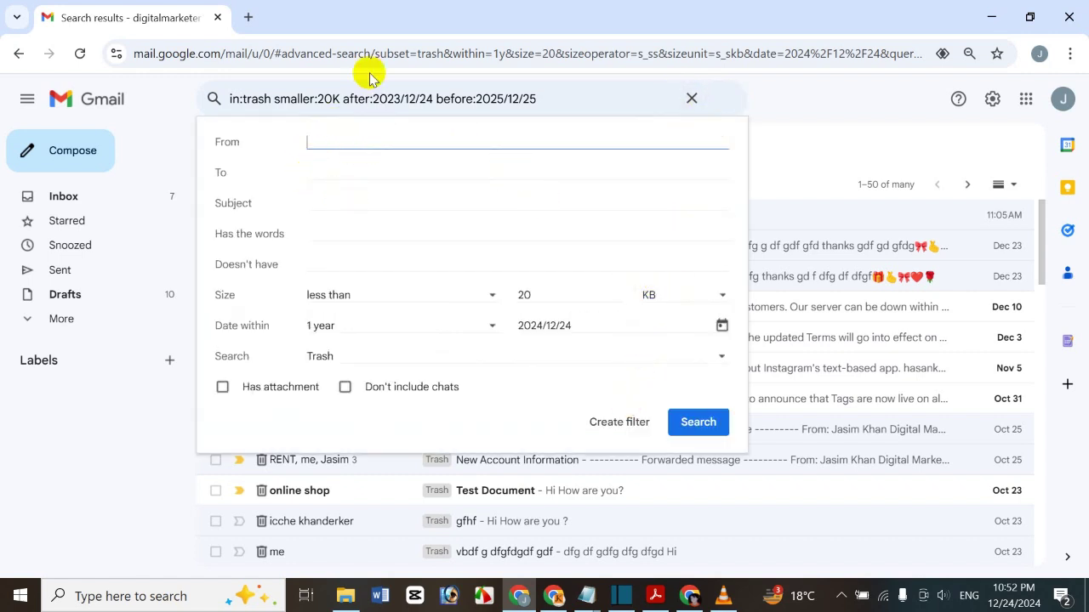
text(woo)
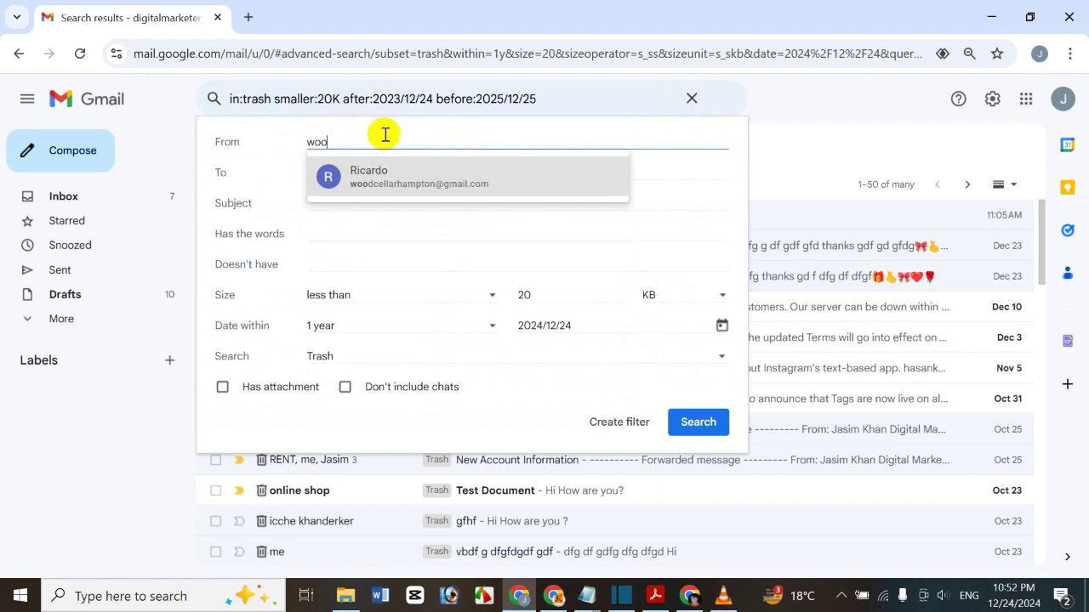
key(BackSpace)
key(BackSpace)
key(BackSpace)
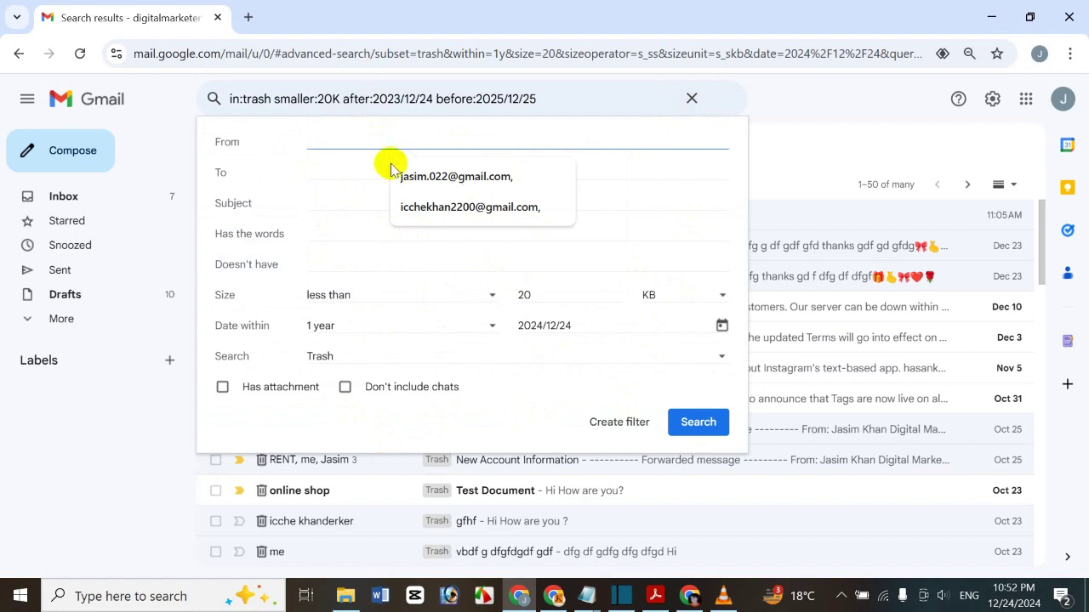
click(435, 211)
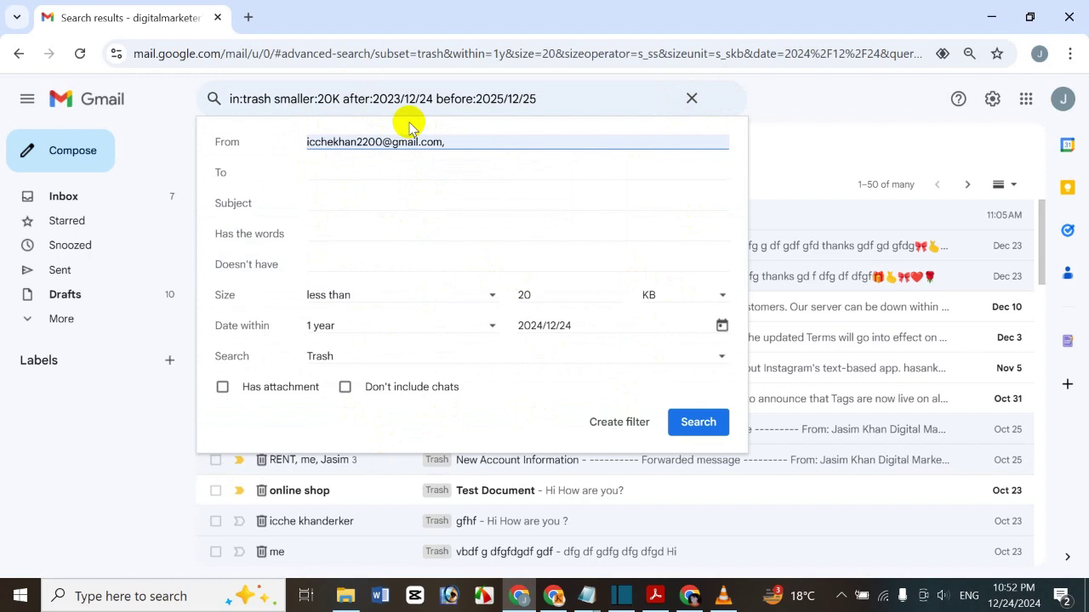
key(BackSpace)
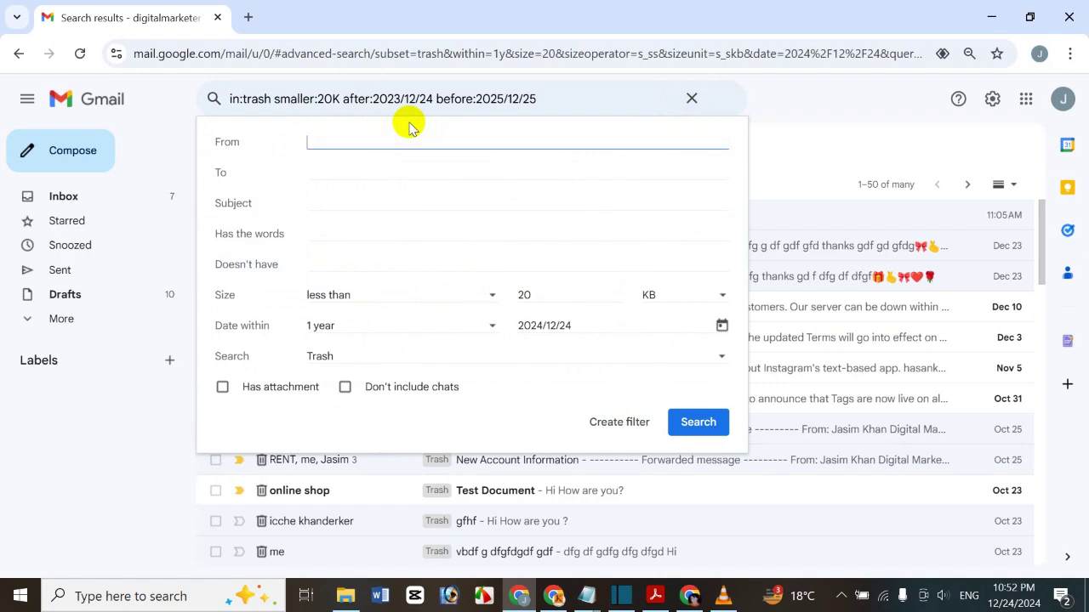
Enter the contact's e-mail address as the sender and run the advanced search in Trash
text(m)
click(424, 184)
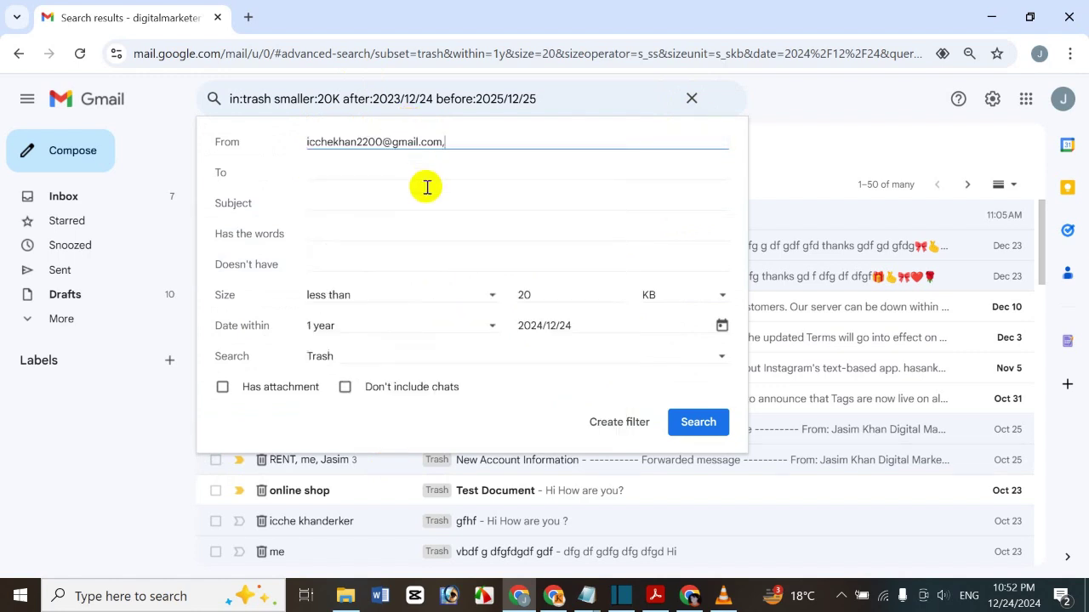
click(696, 424)
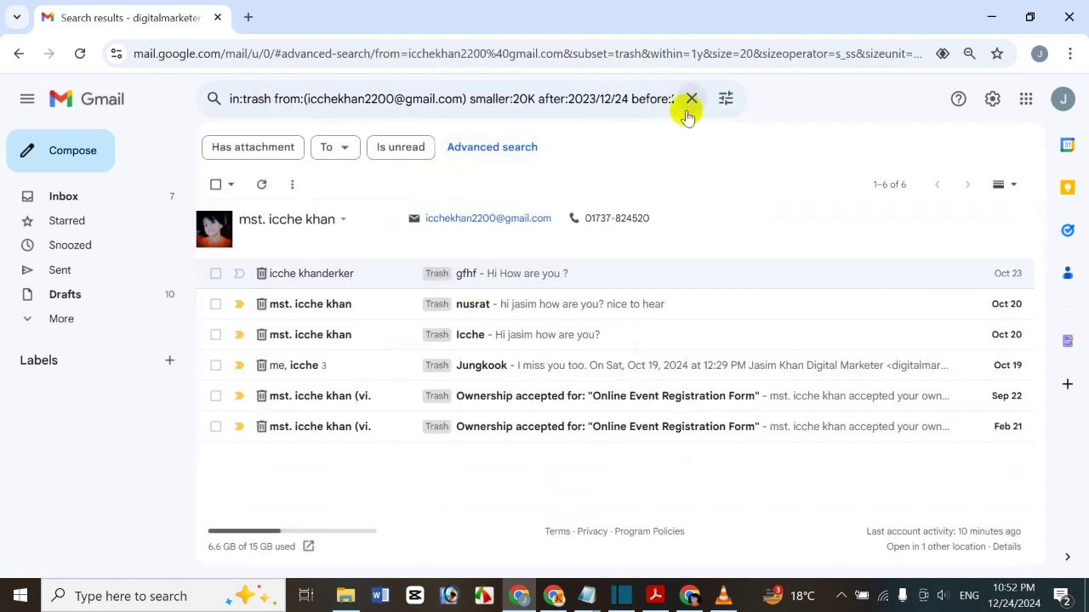
Start a filter from the current advanced search criteria and set matching messages to skip the Inbox
click(729, 98)
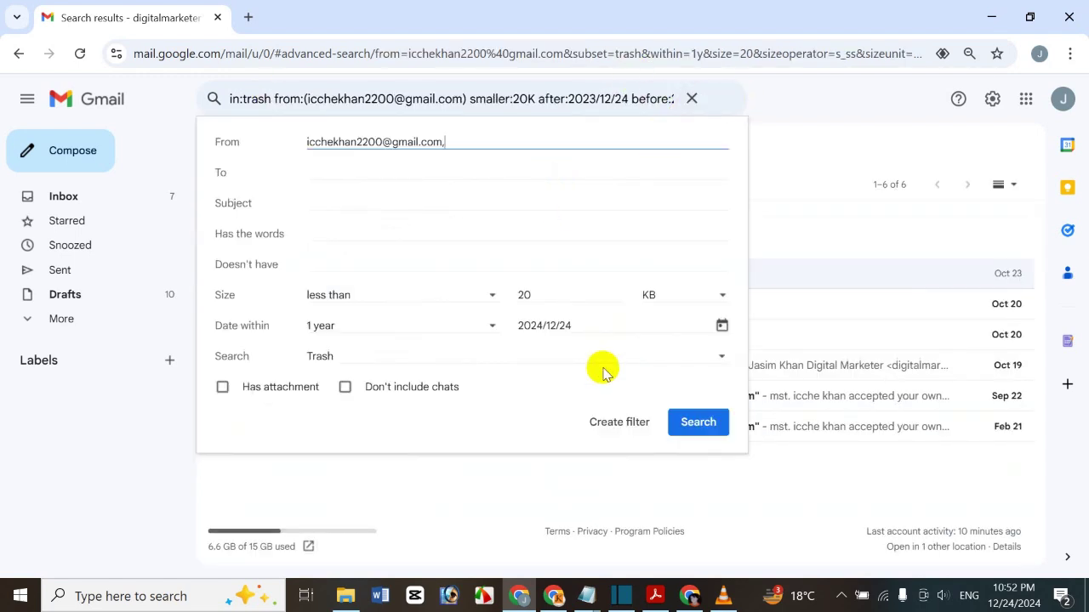
click(486, 295)
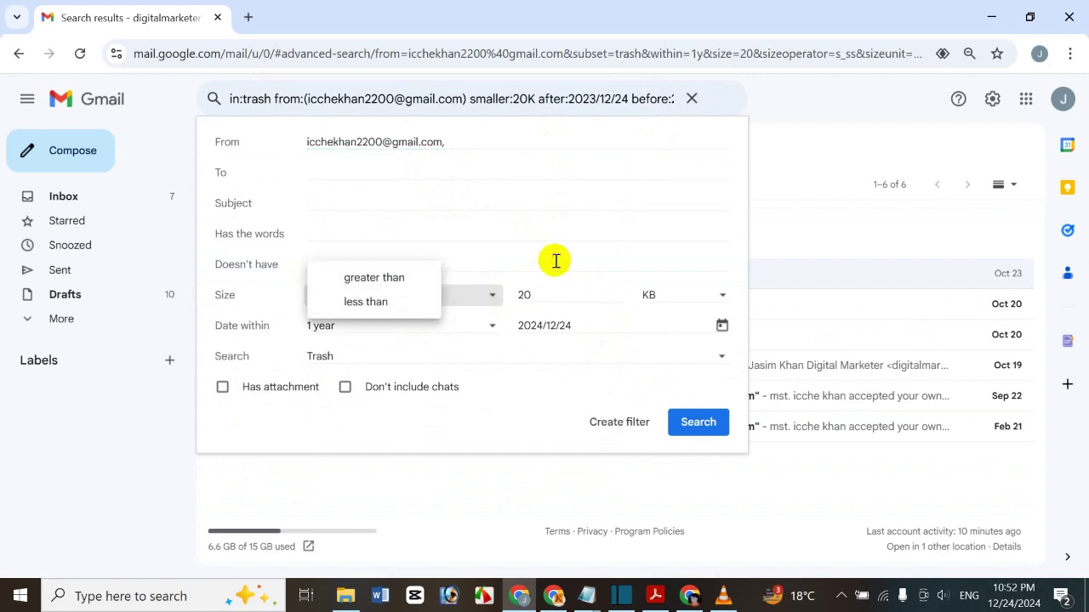
click(479, 423)
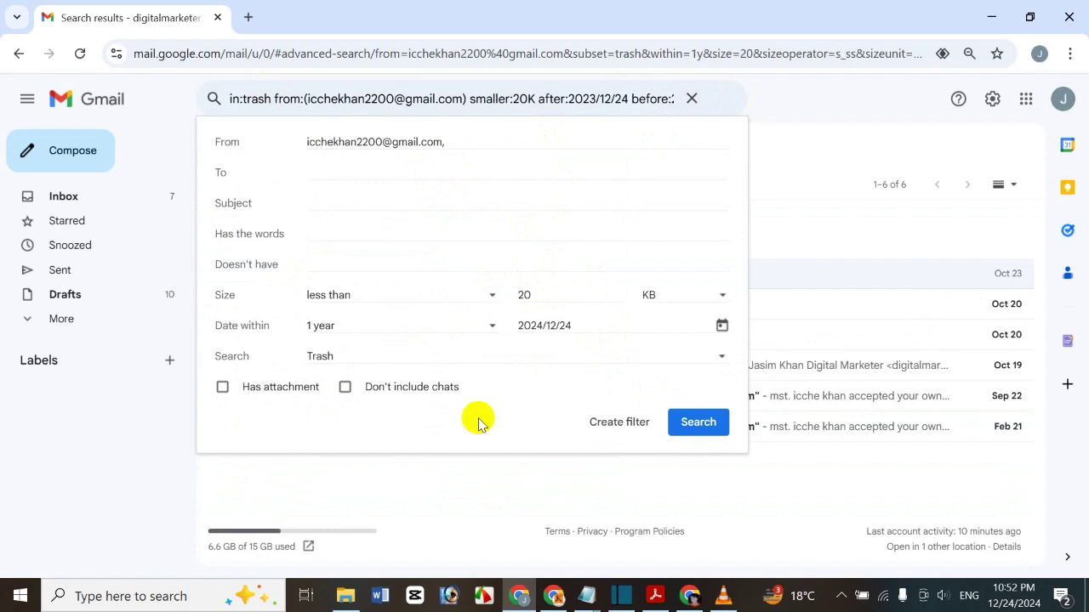
click(614, 431)
click(713, 376)
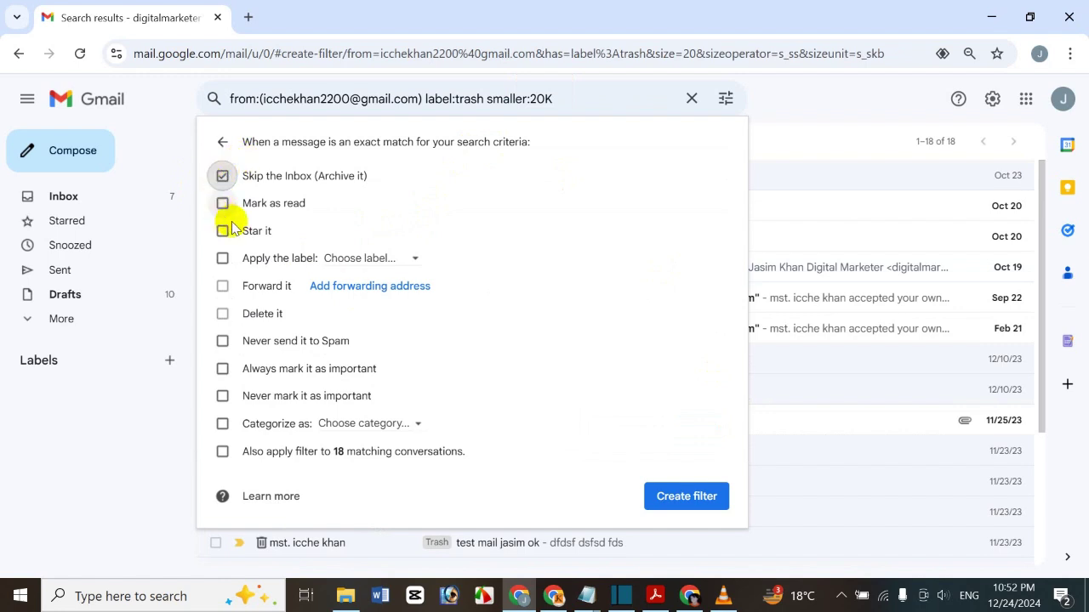
Apply a new label named with the contact's first name plus "ok new", include existing matching conversations, and create the filter
click(334, 260)
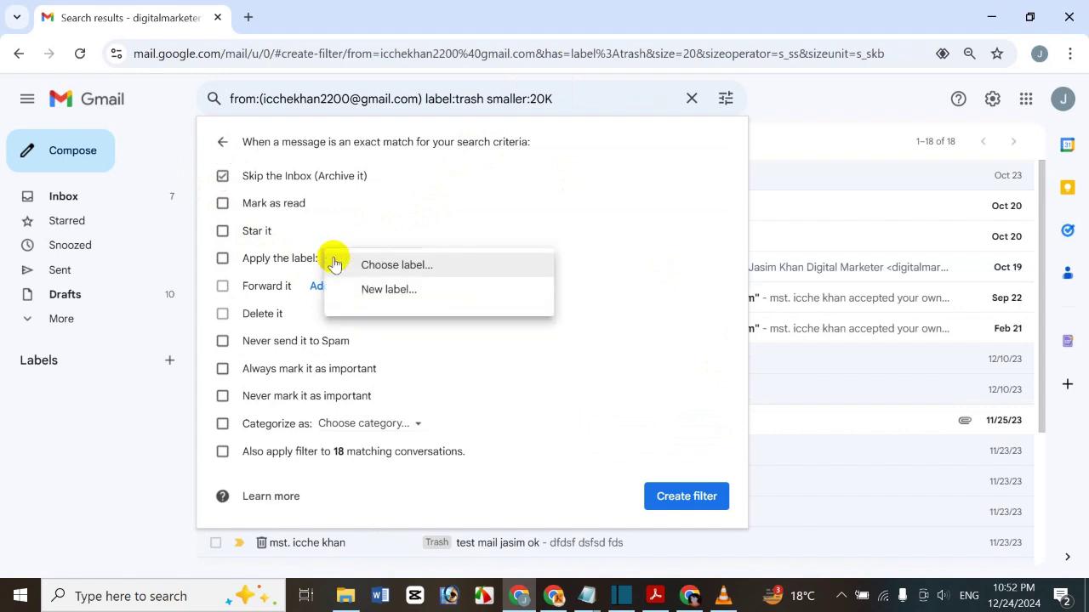
click(362, 289)
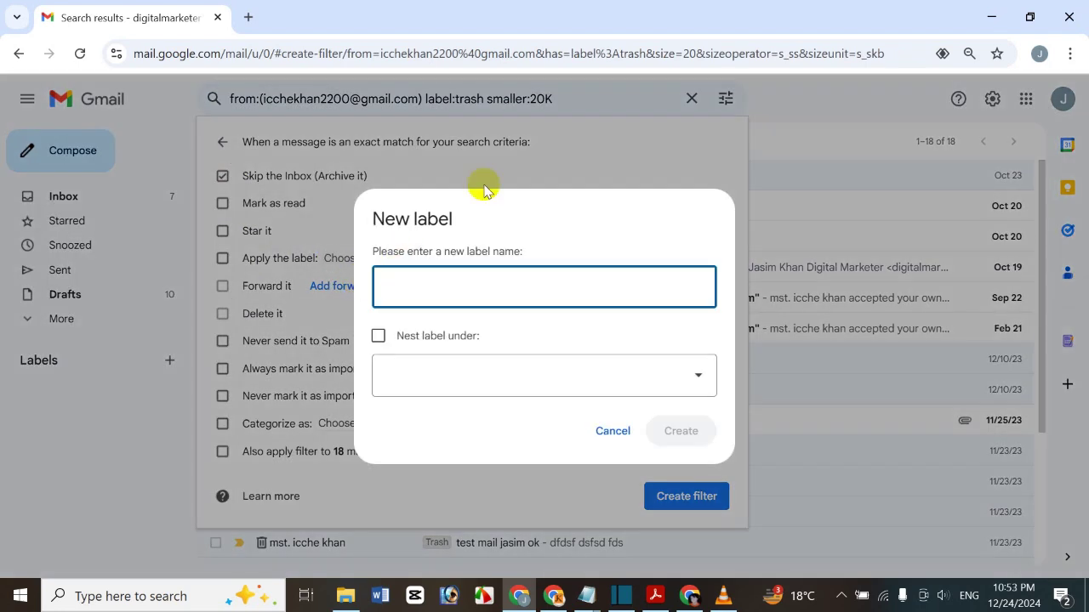
text(icche ok new)
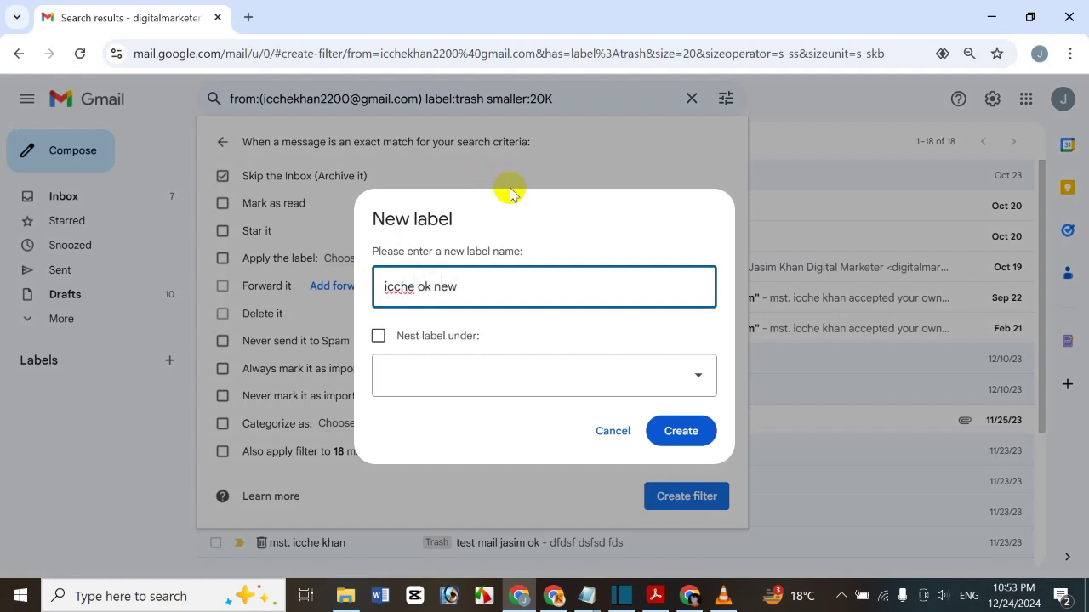
click(663, 434)
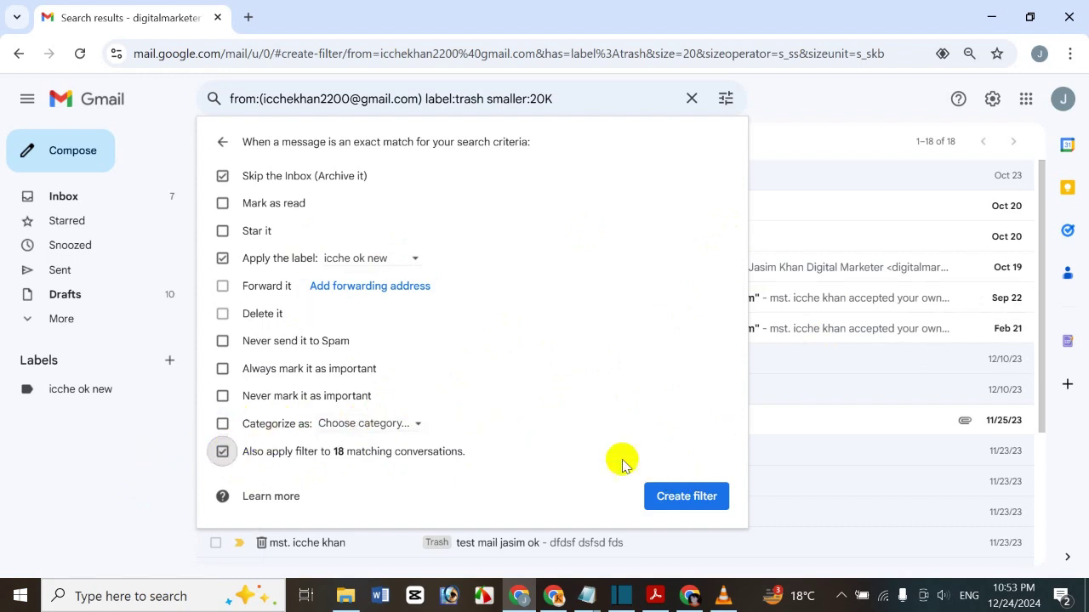
click(681, 502)
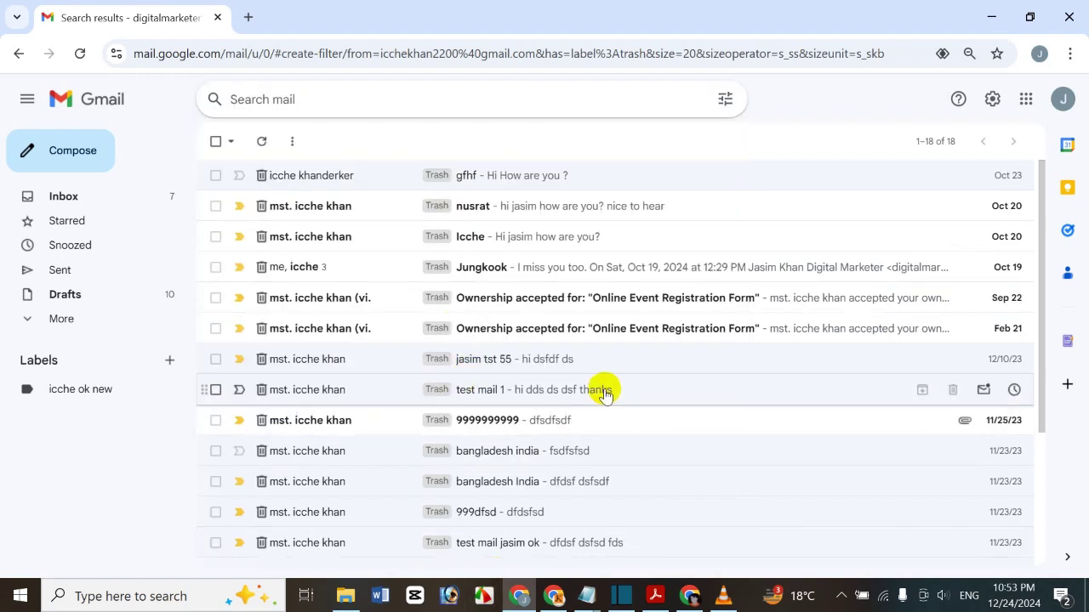
Open the filter's new label and look through the messages filed under it
click(146, 397)
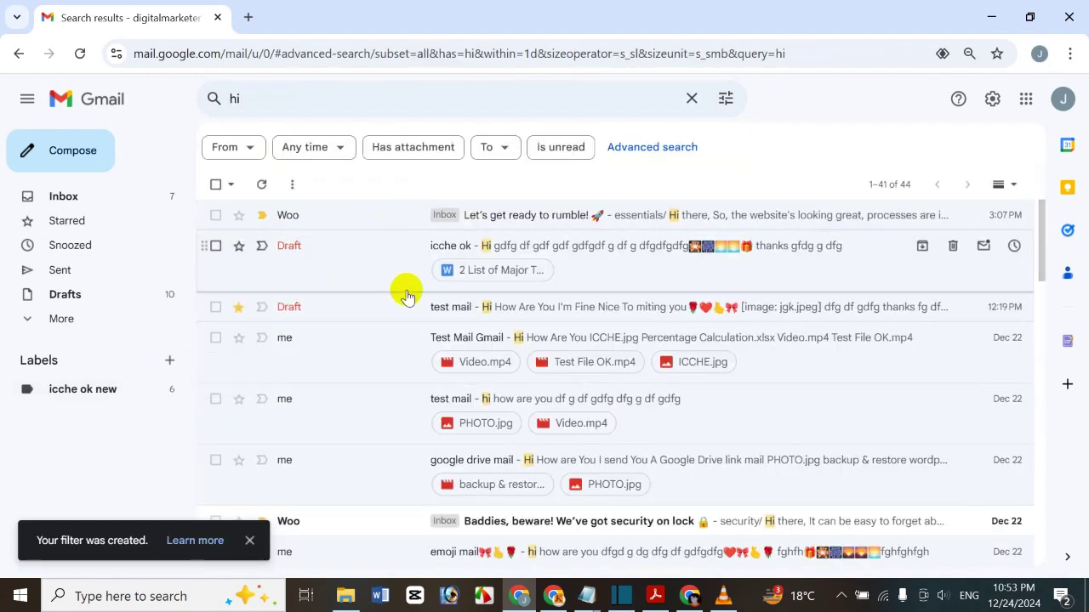
click(81, 391)
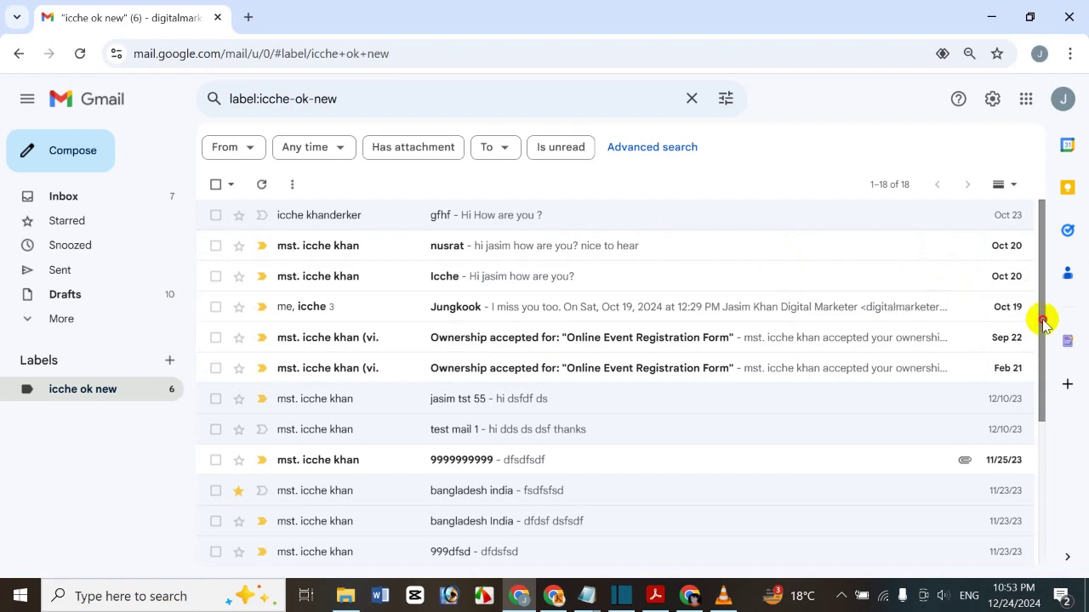
drag(1043, 321, 1035, 211)
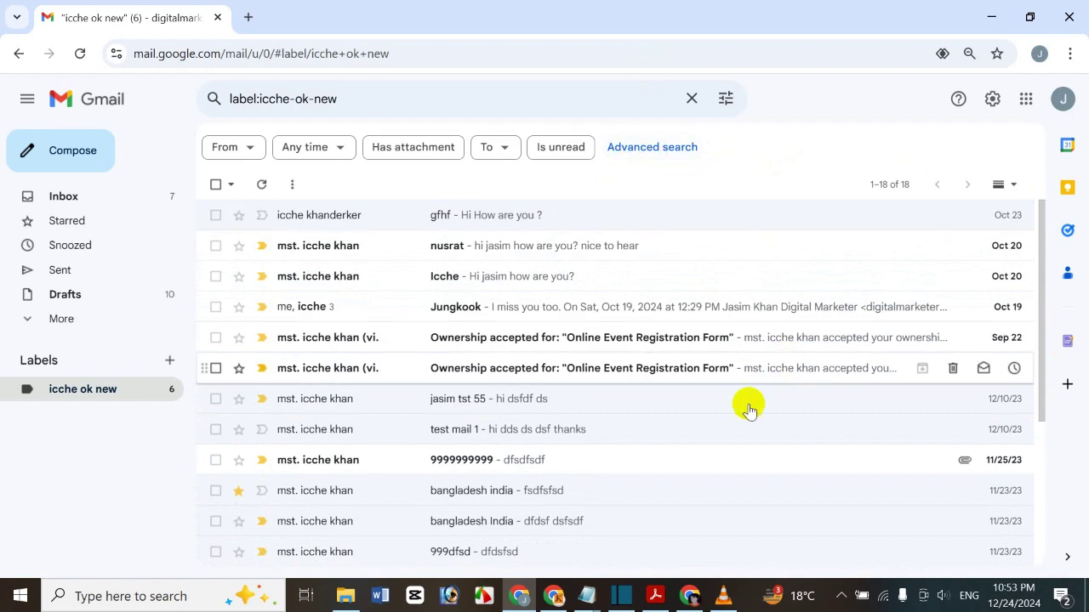
Switch to the PDF viewer showing the "How To Search & Advanced Search In Gmail - Bangla" title page
click(655, 596)
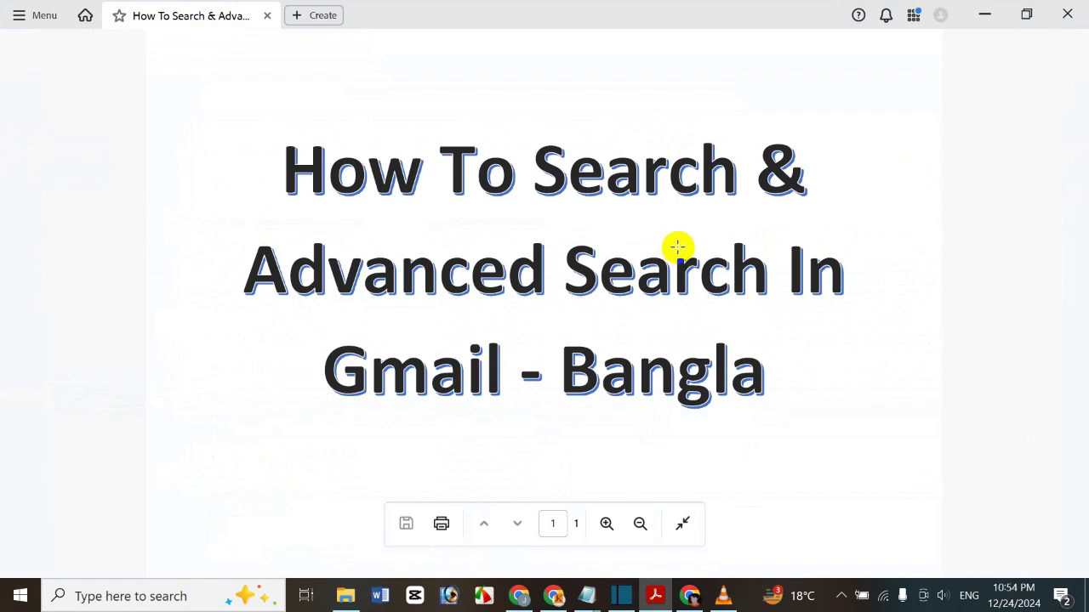